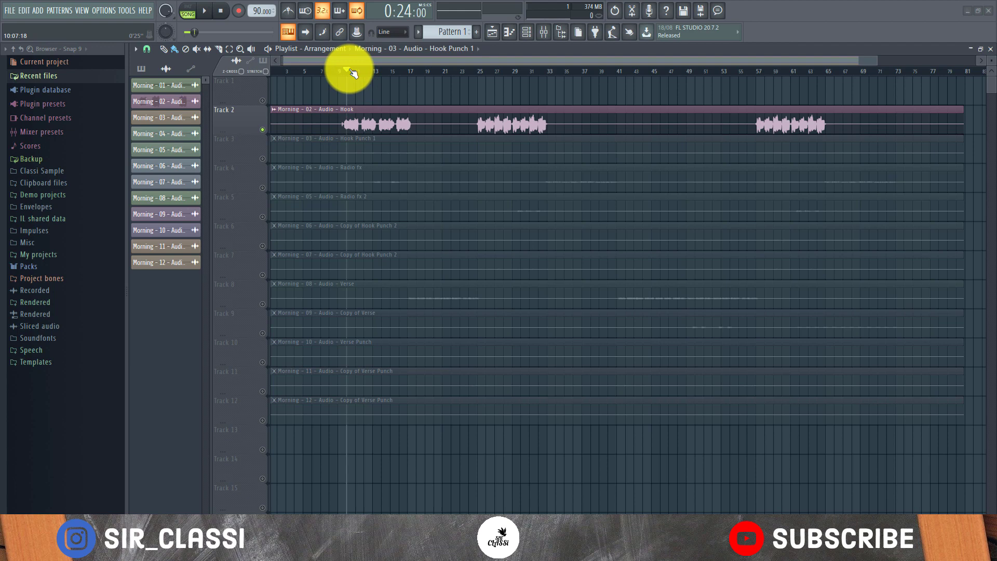
Scroll through the arrangement and briefly check the mixer before returning to the playlist.
scroll(341, 73, "up", 4)
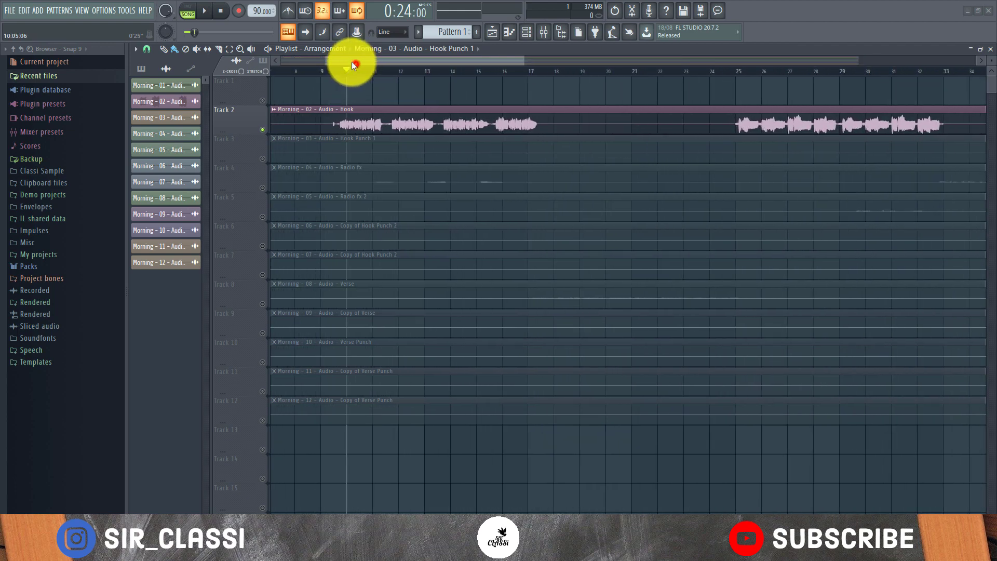
scroll(348, 61, "up", 1)
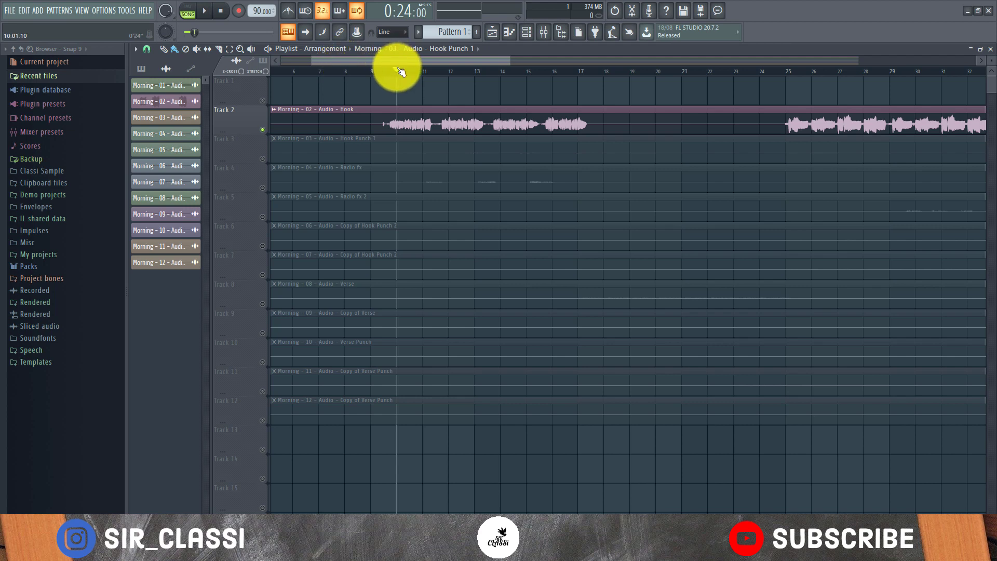
scroll(401, 71, "down", 3)
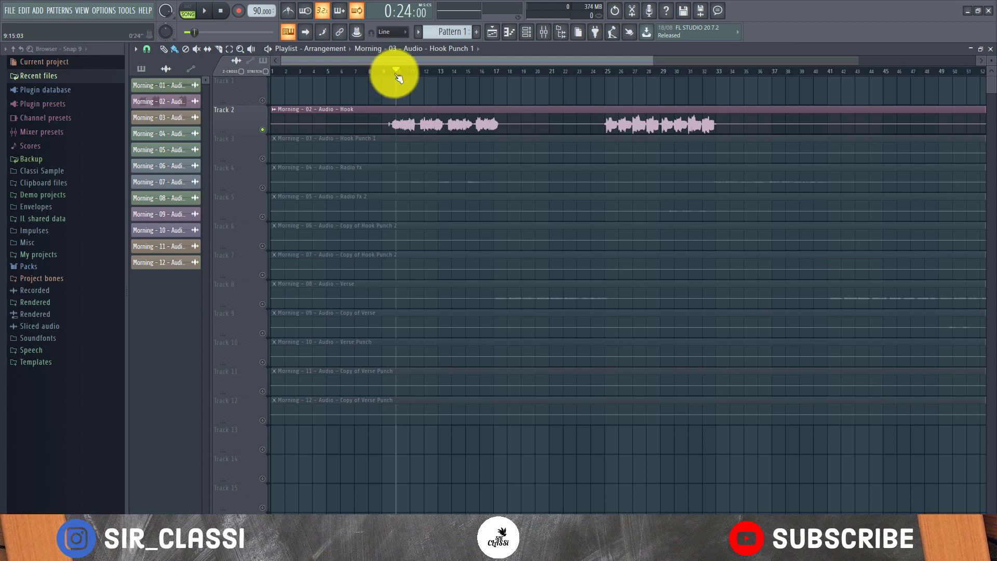
left_click(543, 33)
left_click(543, 34)
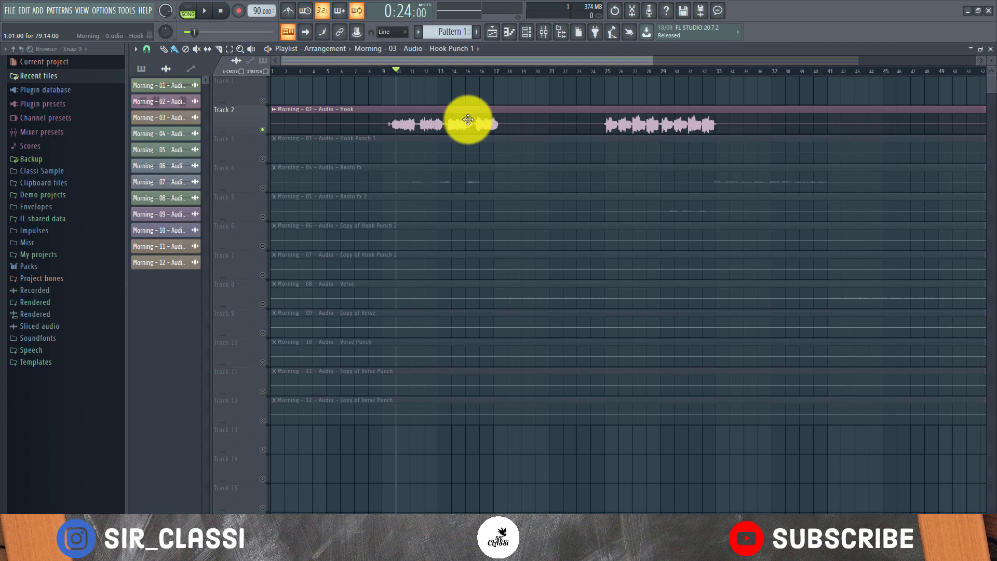
left_click(546, 32)
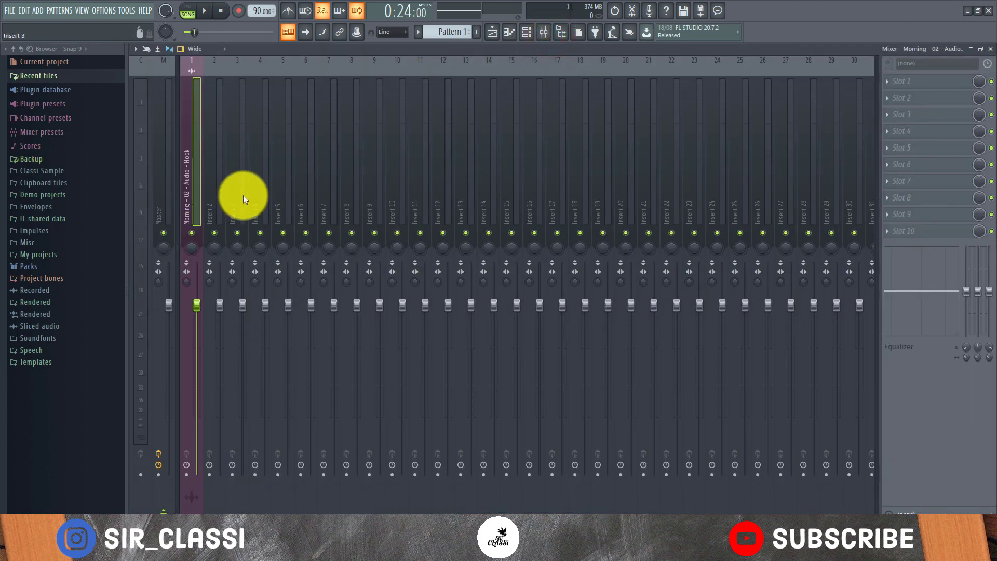
left_click(991, 49)
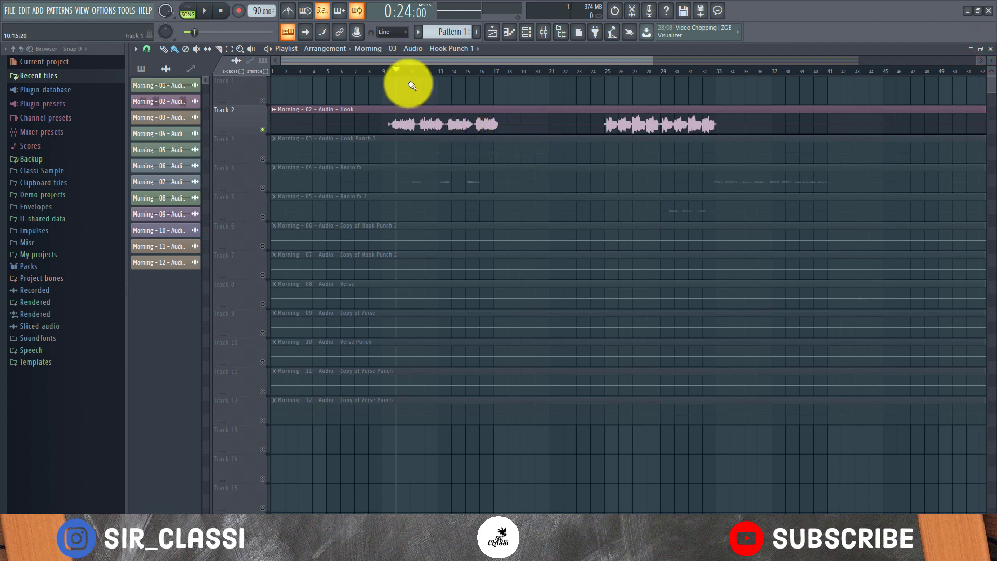
Play the song from bar 10, then stop playback.
key("space")
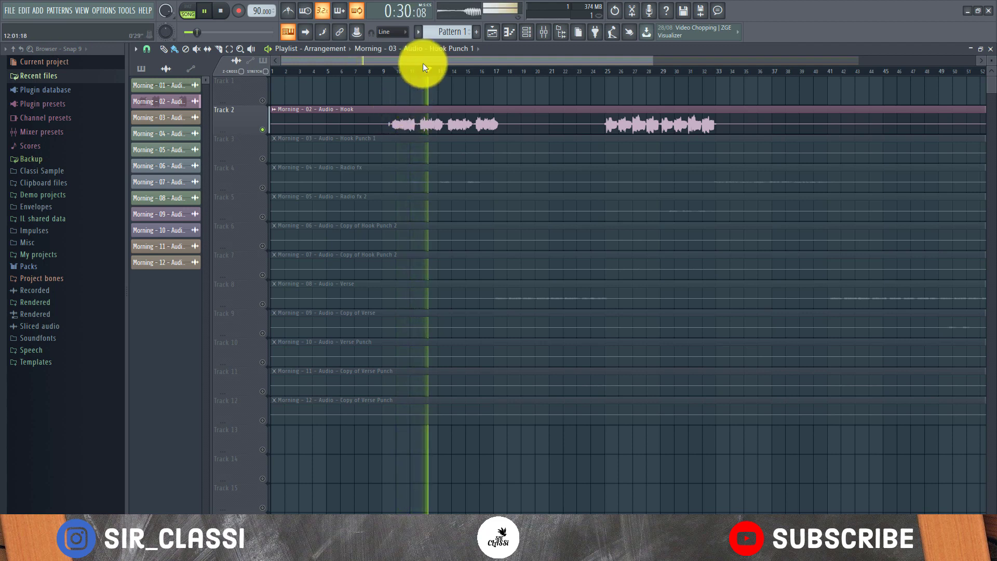
scroll(390, 72, "up", 3)
scroll(392, 75, "up", 2)
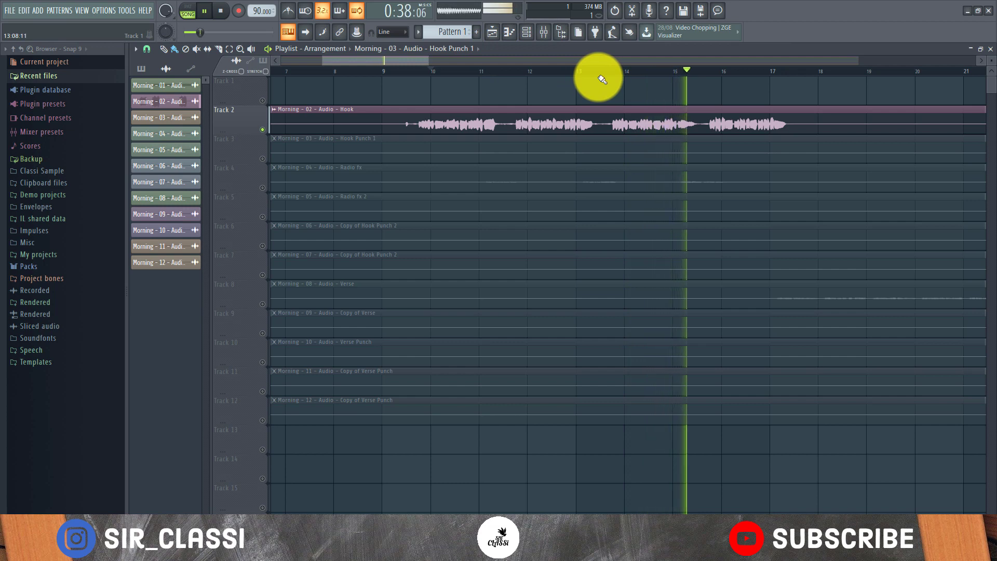
key("space")
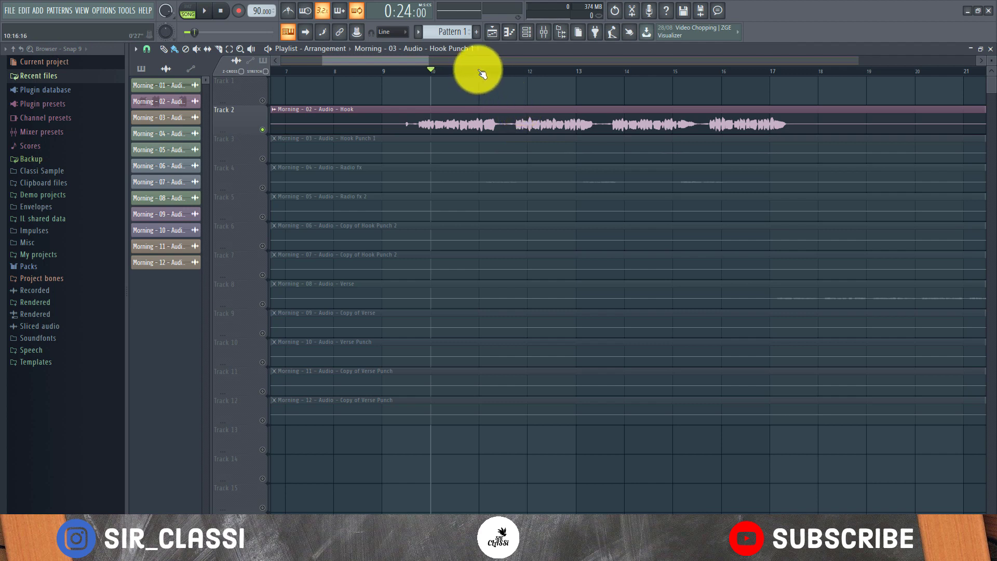
scroll(480, 71, "down", 1)
scroll(480, 71, "up", 2)
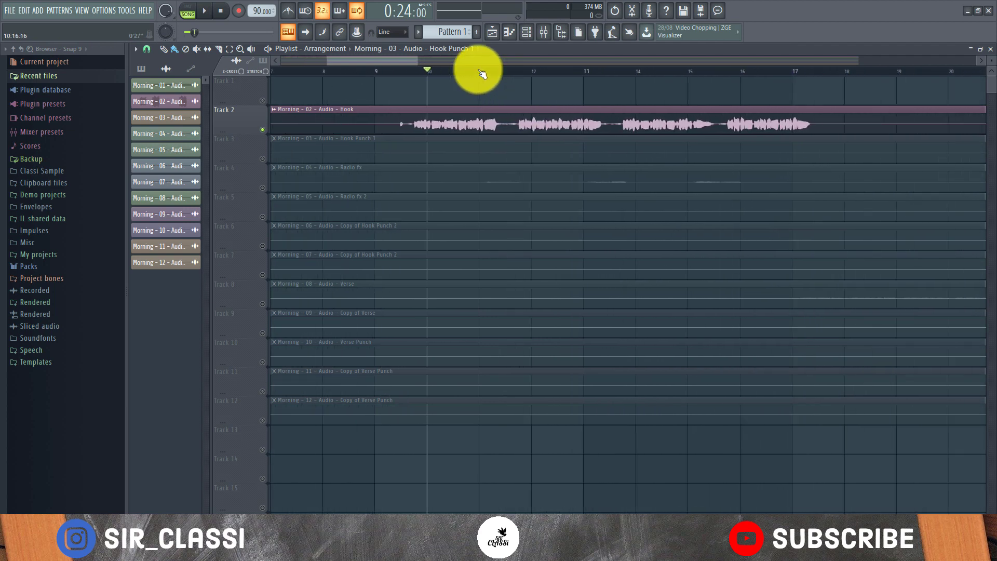
scroll(480, 72, "down", 2)
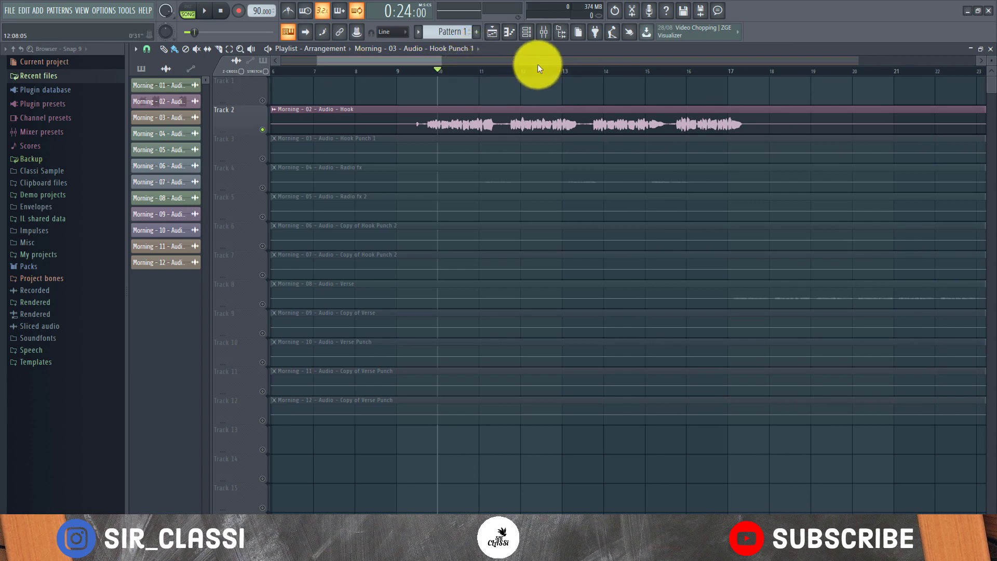
Load RX 7 Breath Control into slot 1 of the Hook insert and close its window.
left_click(544, 32)
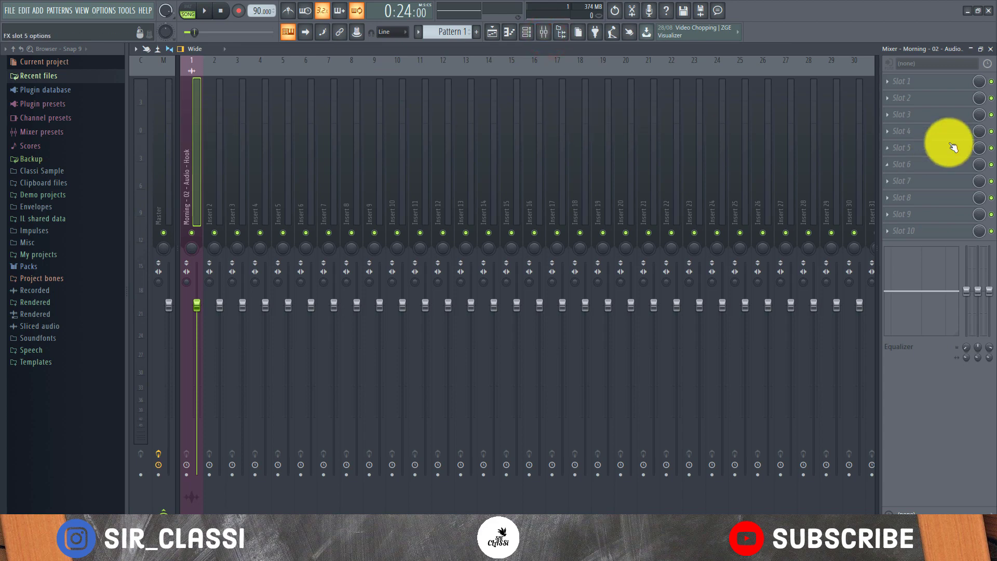
left_click(941, 84)
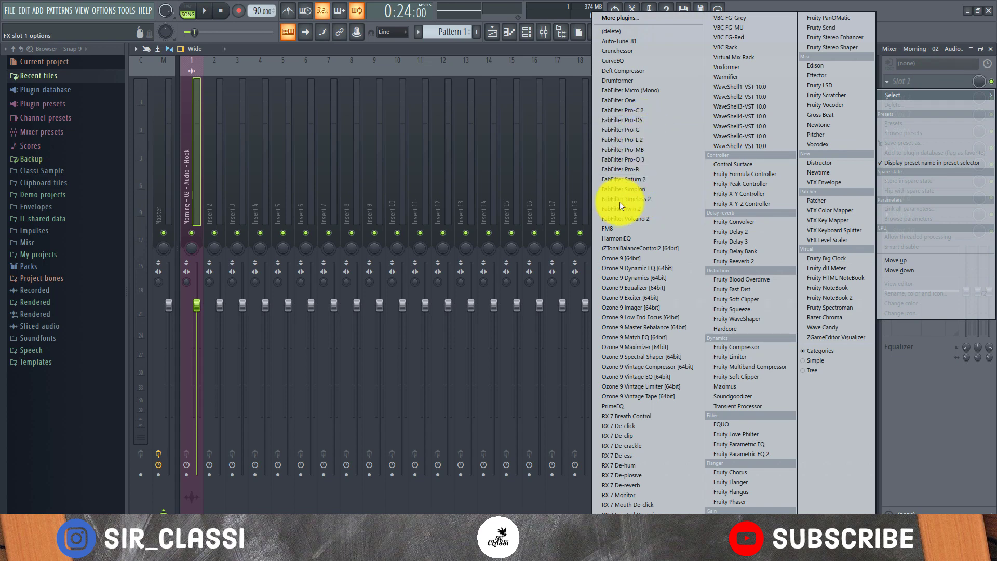
left_click(626, 417)
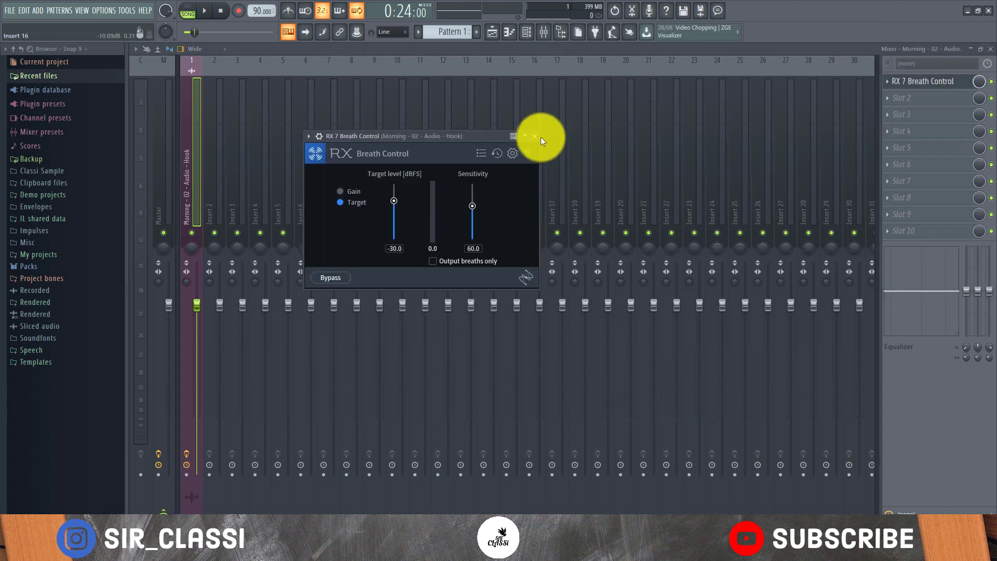
left_click(535, 135)
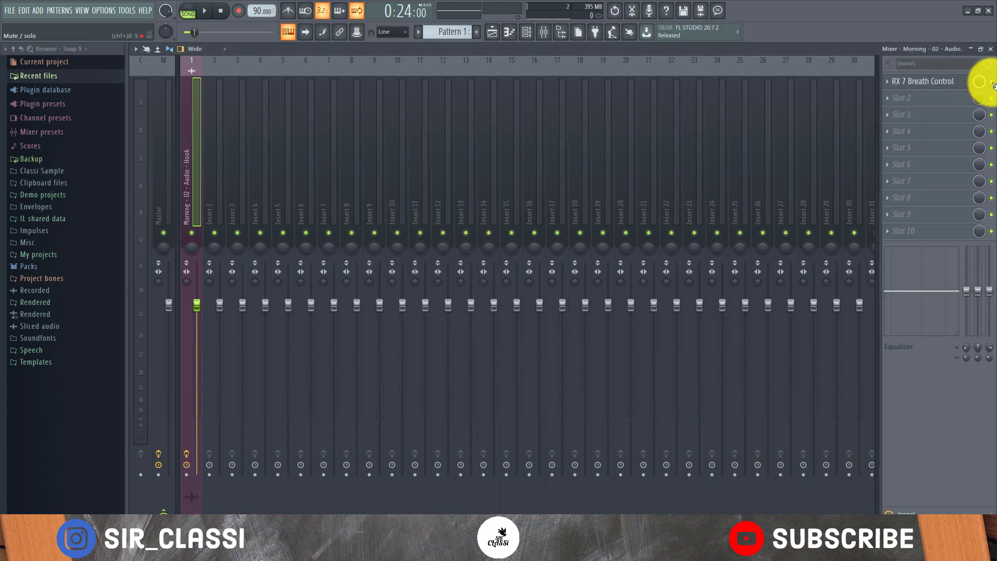
Load RX 7 Voice De-noise into slot 2, move its window lower, and play the vocal.
left_click(886, 98)
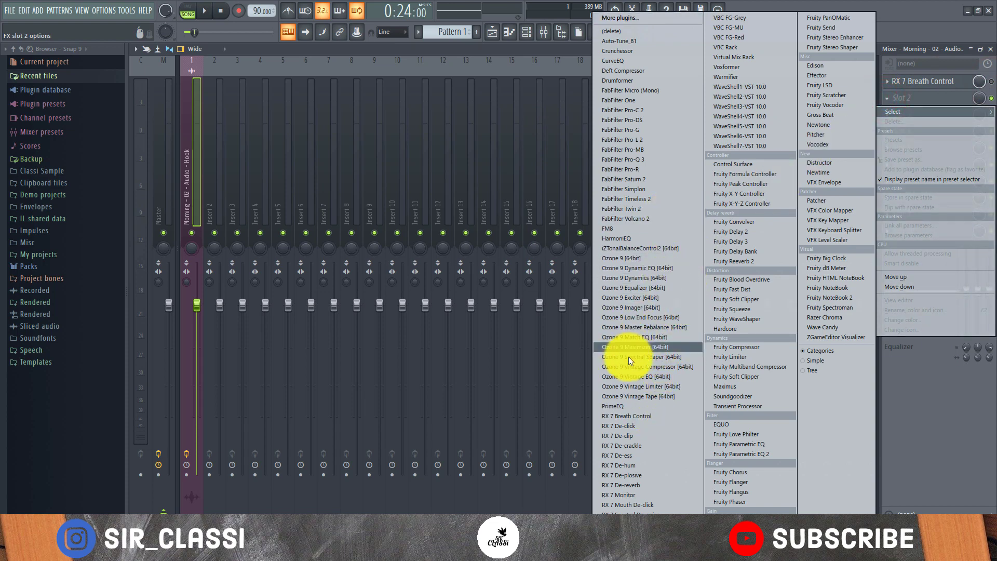
left_click(642, 508)
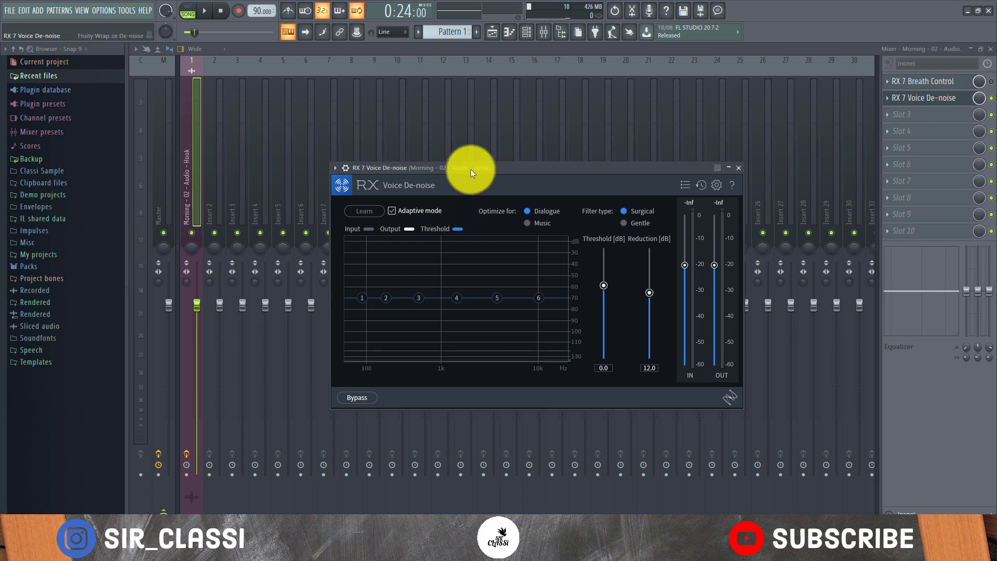
left_click_drag(470, 168, 472, 208)
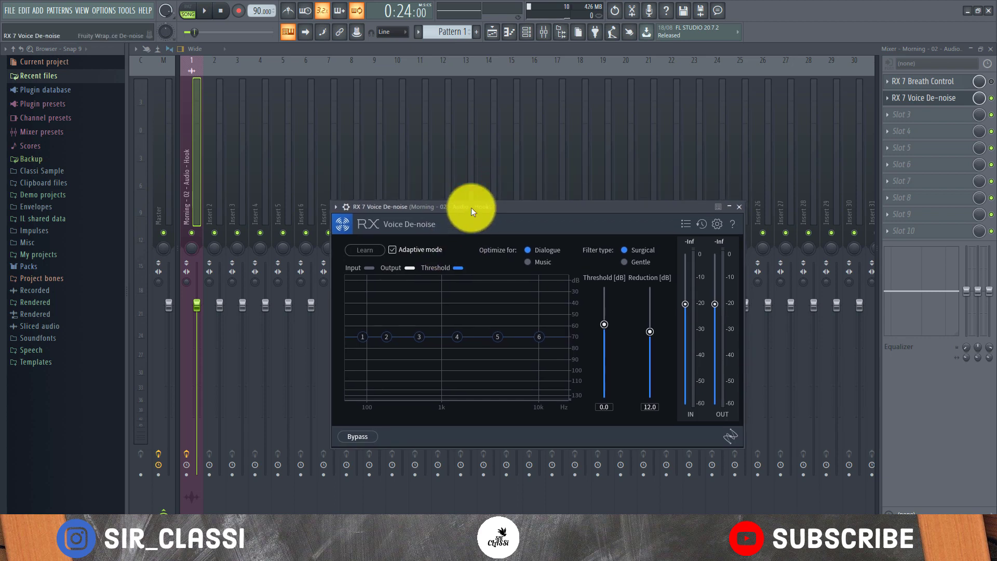
key("space")
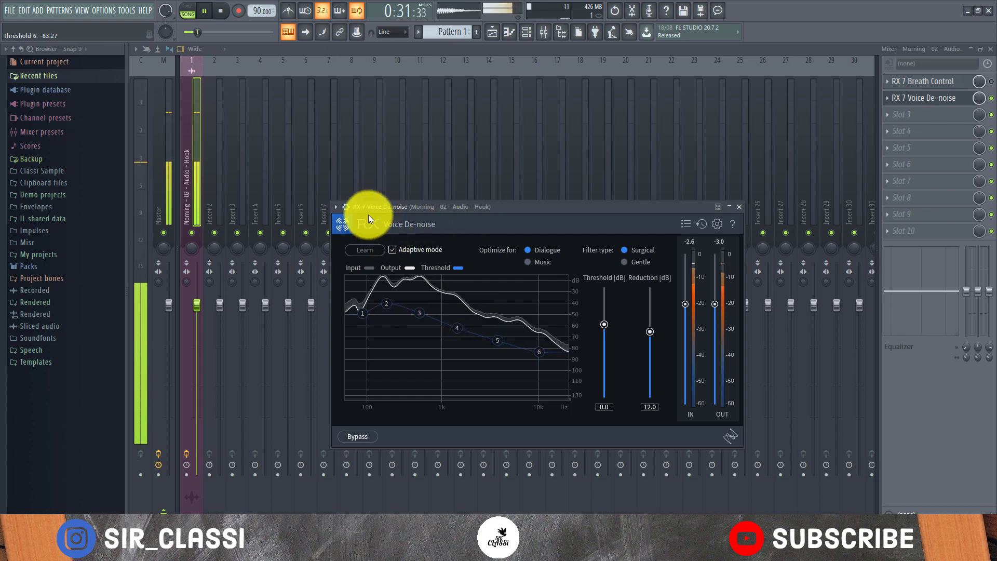
Expand the wrapper header above Voice De-noise and audition the denoised hook vocal several times.
left_click(347, 207)
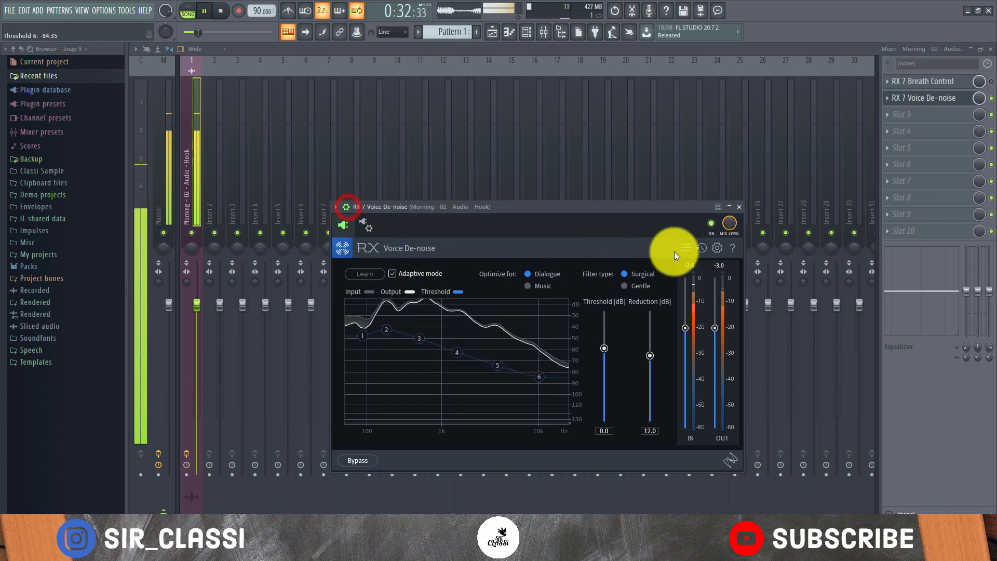
key("space")
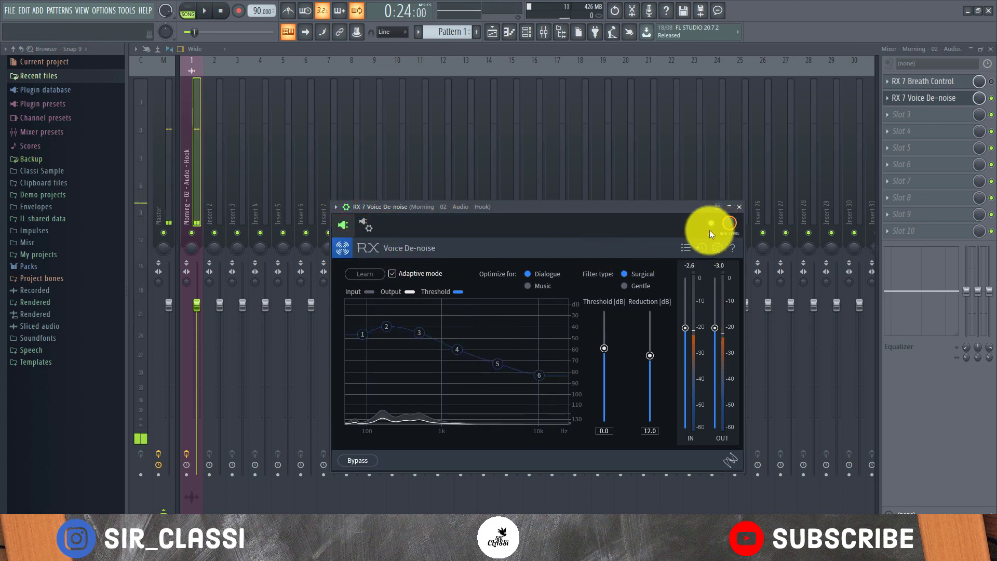
left_click(719, 231)
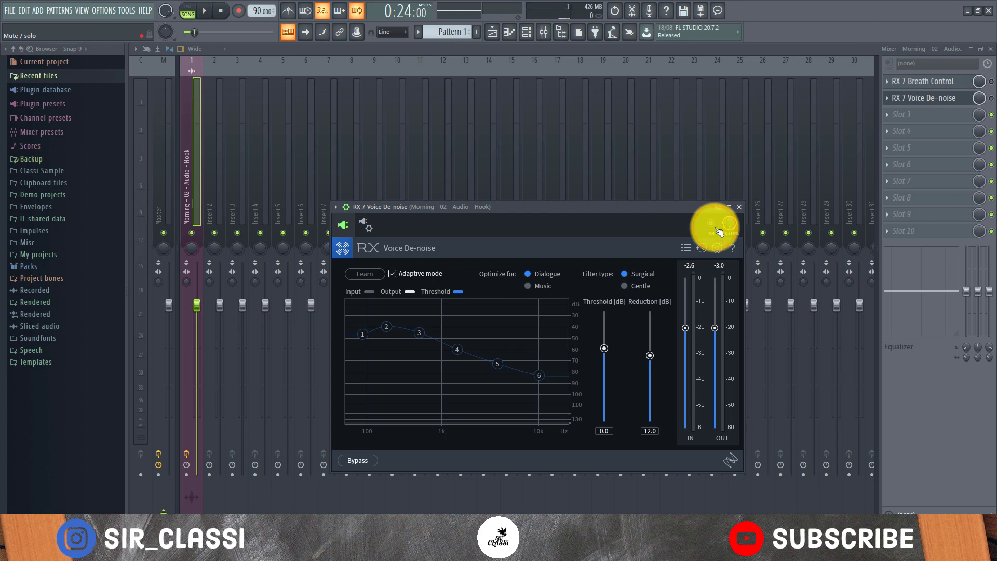
key("space")
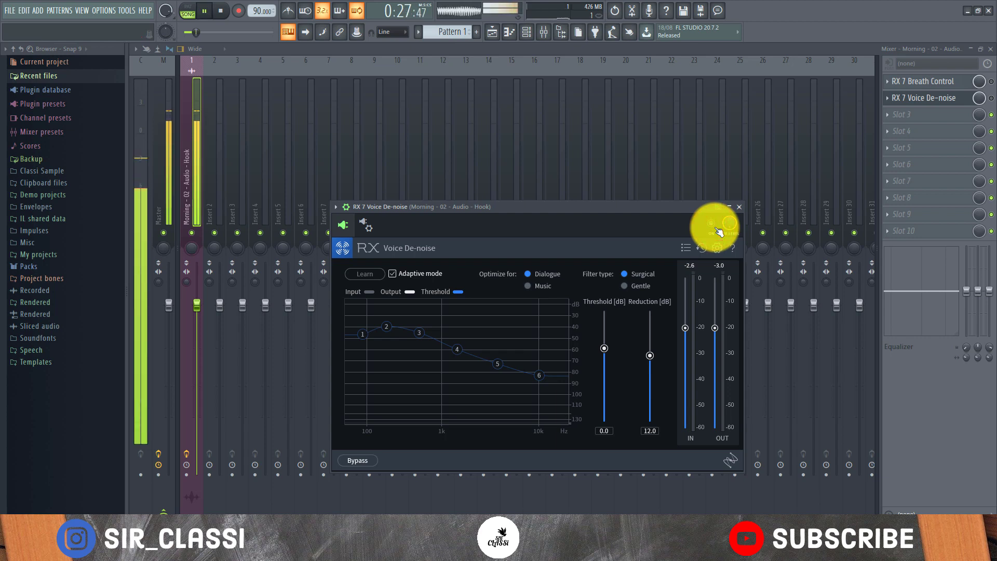
key("space")
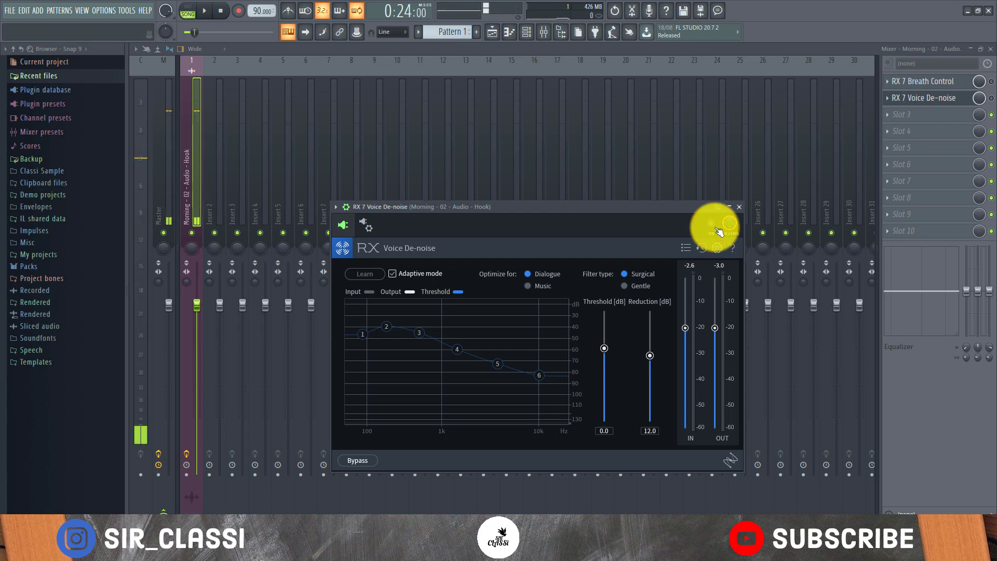
left_click(719, 231)
key("space")
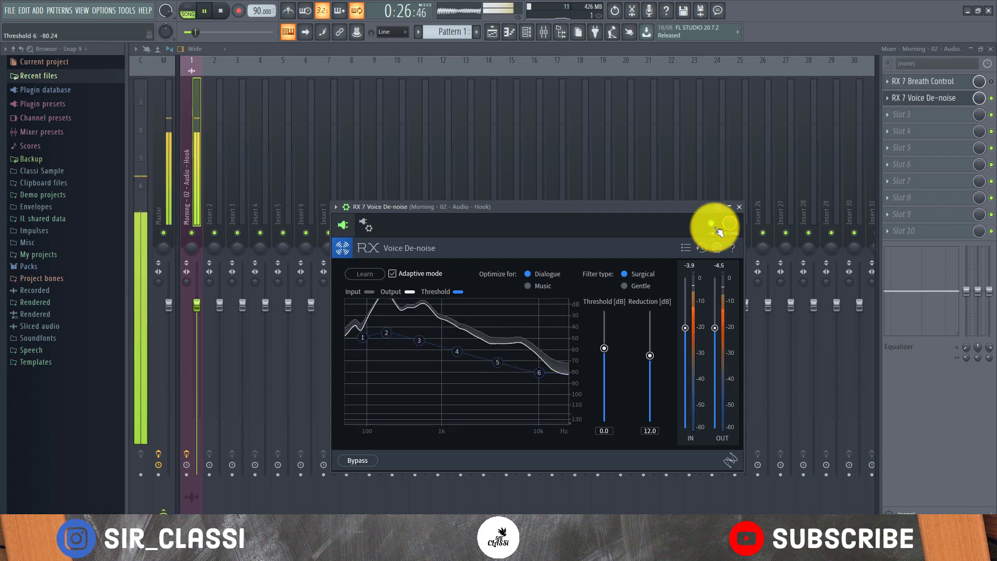
key("space")
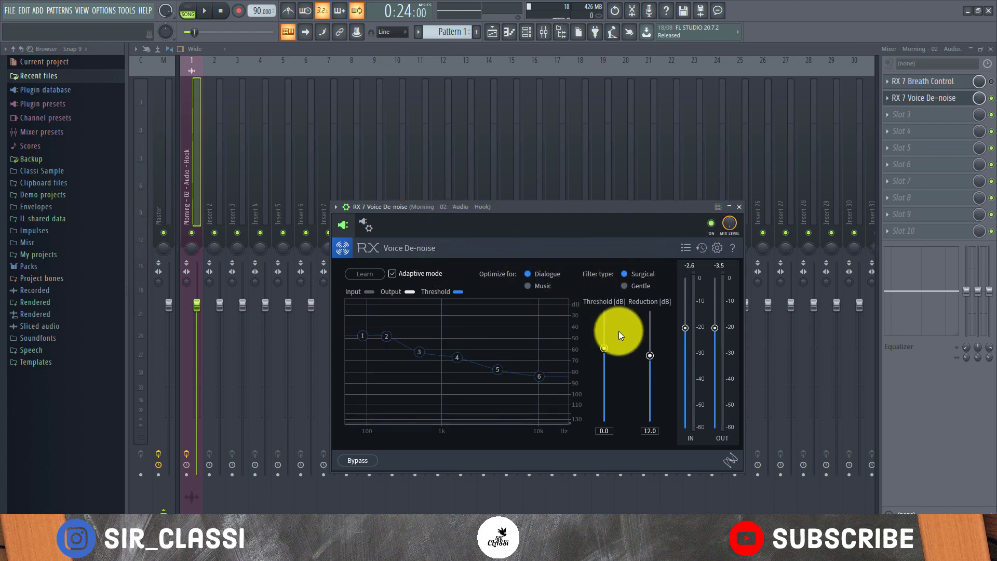
Audition the vocal with the De-noise threshold at 10 dB, then about 0.7 dB.
left_click_drag(604, 348, 600, 316)
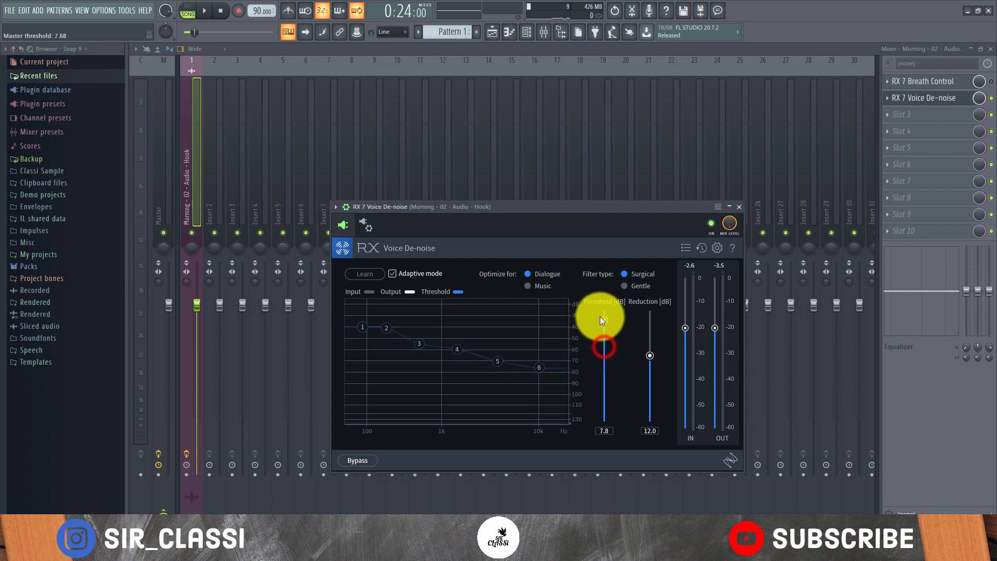
key("space")
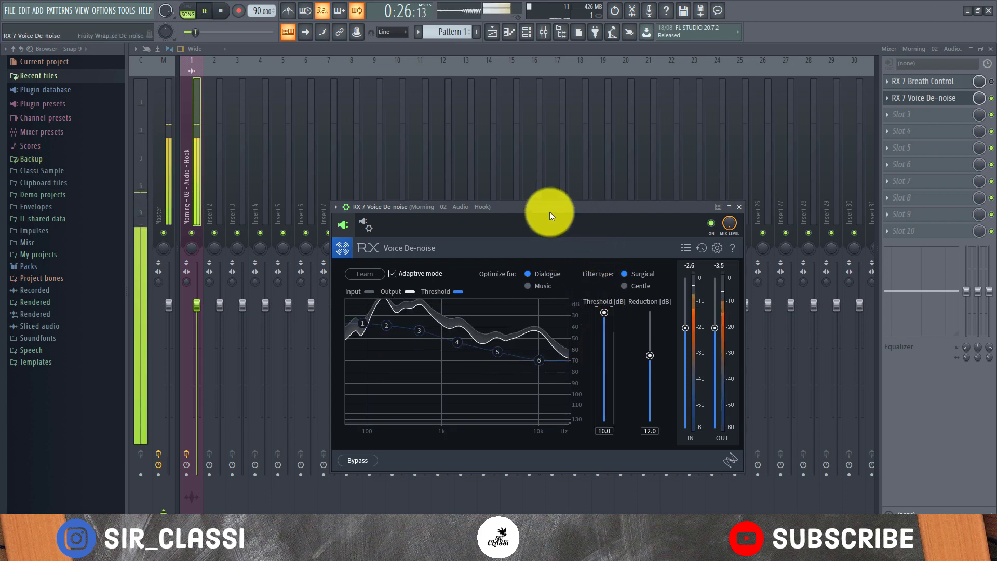
key("space")
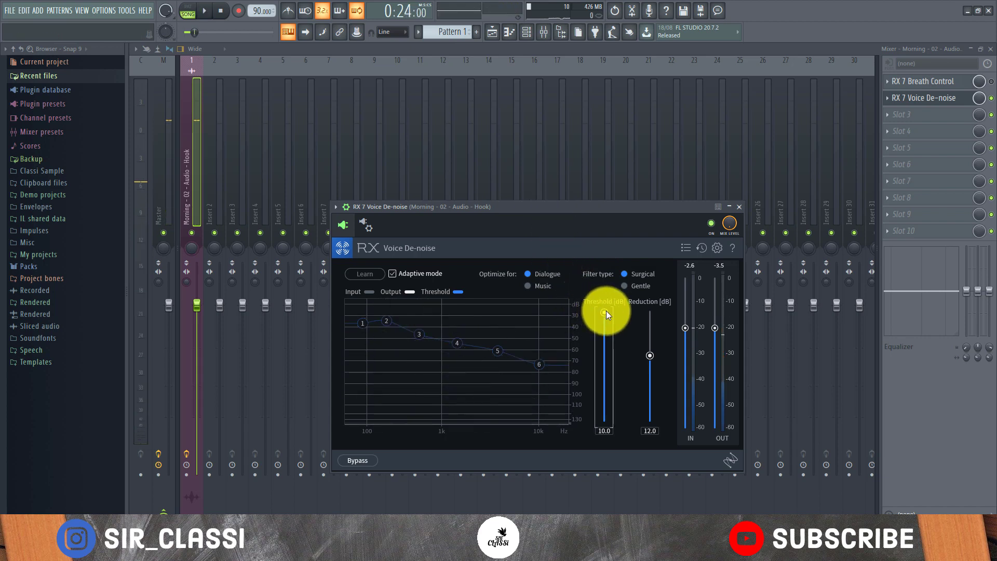
left_click_drag(604, 311, 607, 362)
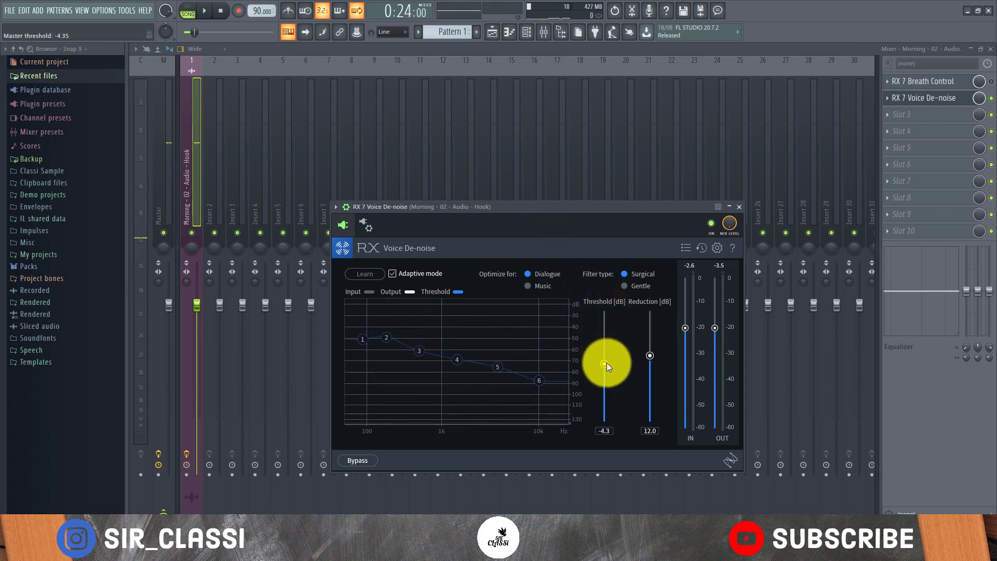
double_click(552, 211)
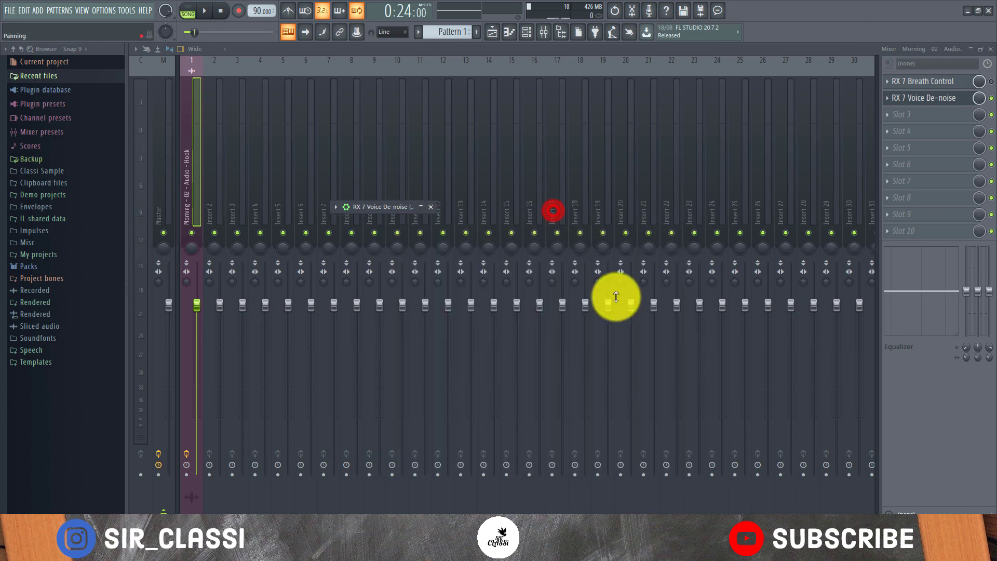
double_click(389, 208)
key("space")
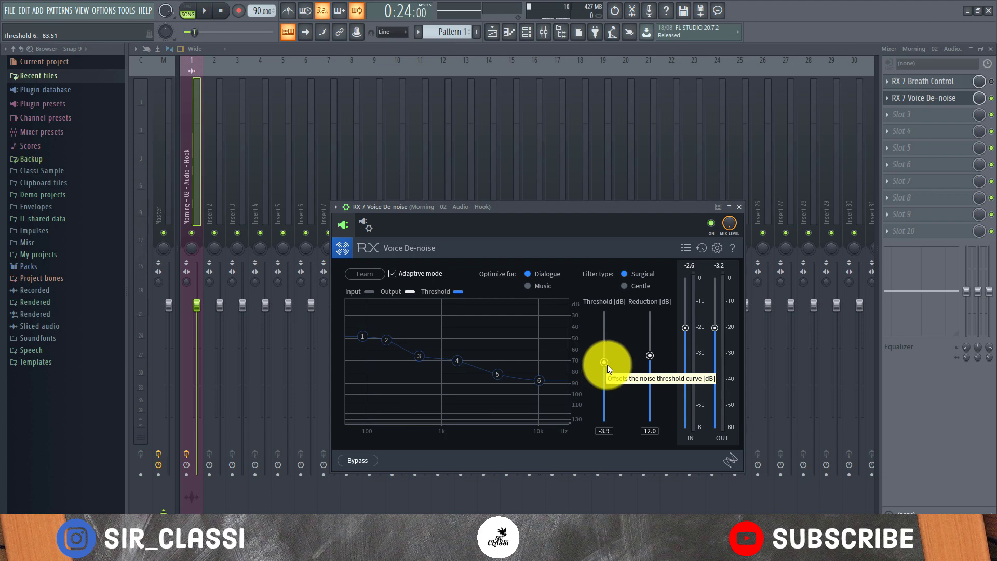
Try a -15.5 dB threshold, then enter an exact De-noise threshold of 0.0 dB.
left_click_drag(605, 363, 590, 408)
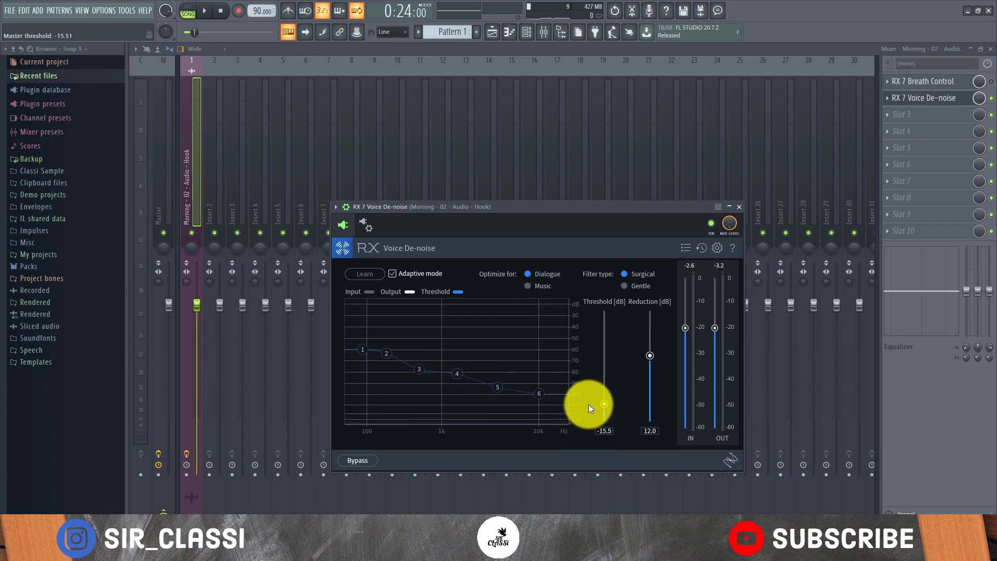
left_click(537, 210)
key("space")
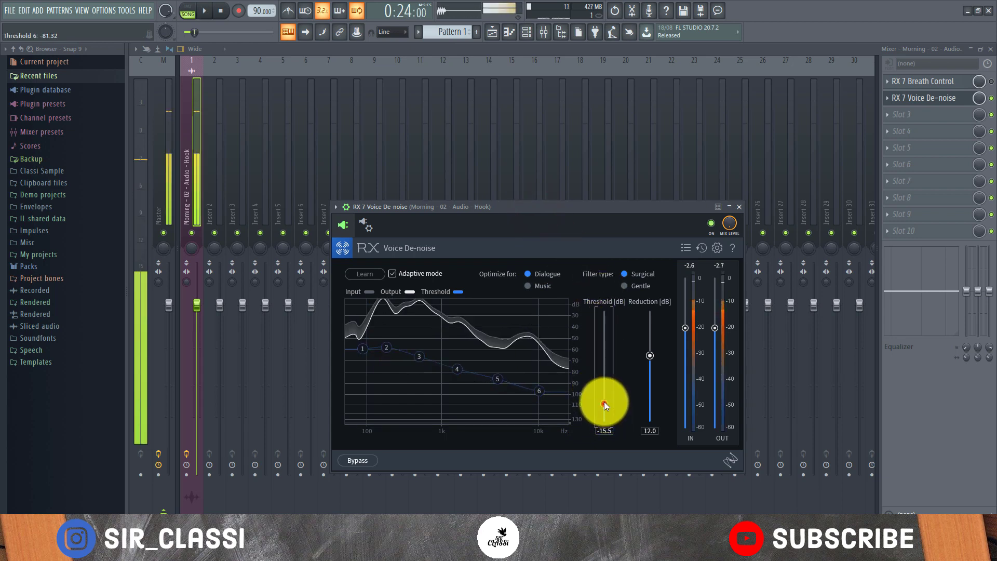
key("space")
left_click_drag(604, 400, 603, 354)
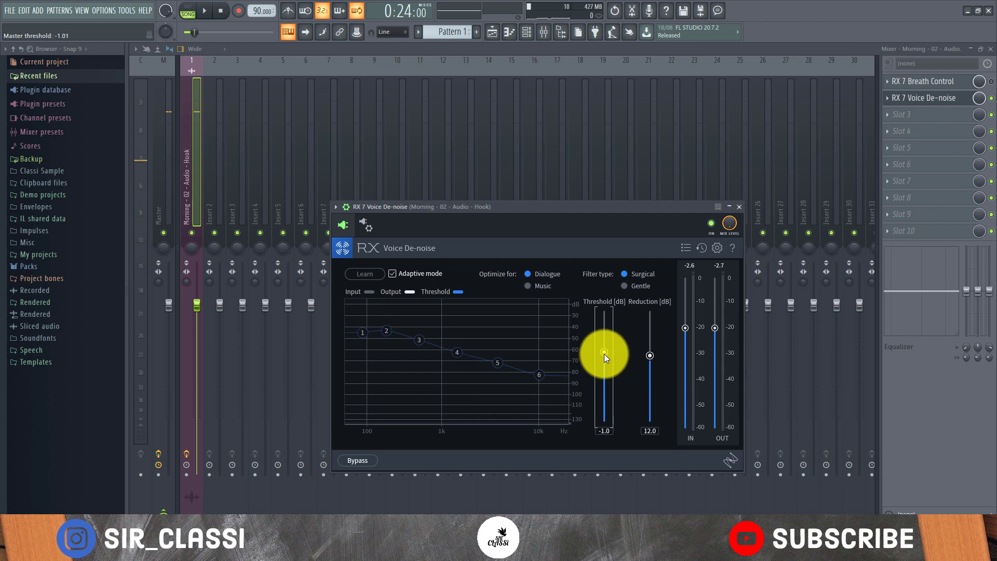
double_click(602, 430)
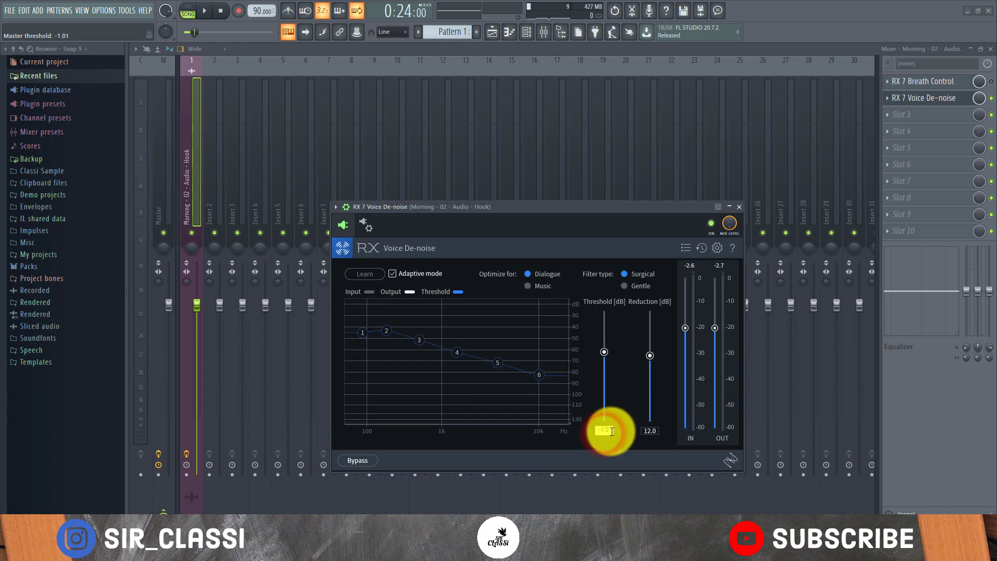
type("0")
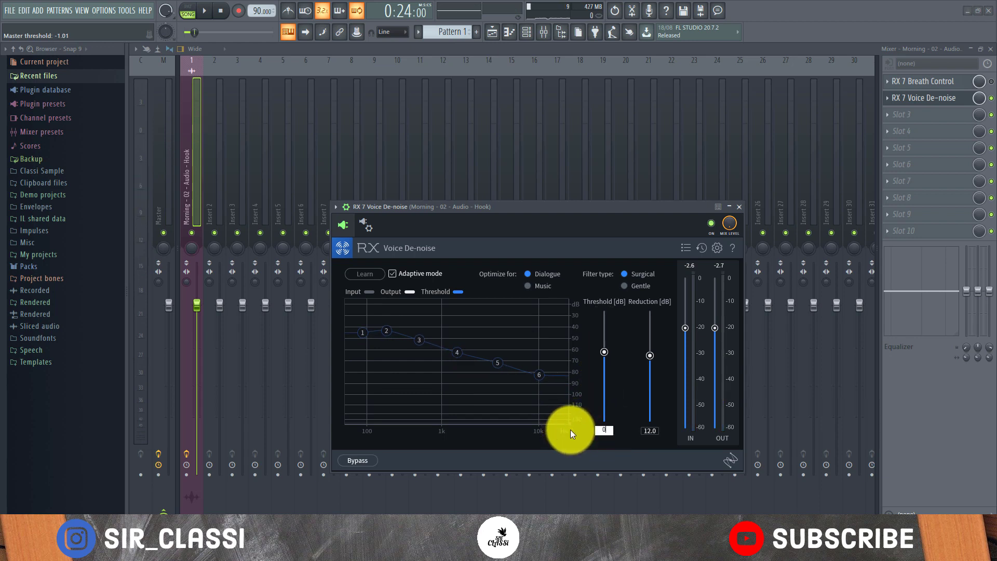
key("Return")
left_click(627, 348)
left_click(506, 215)
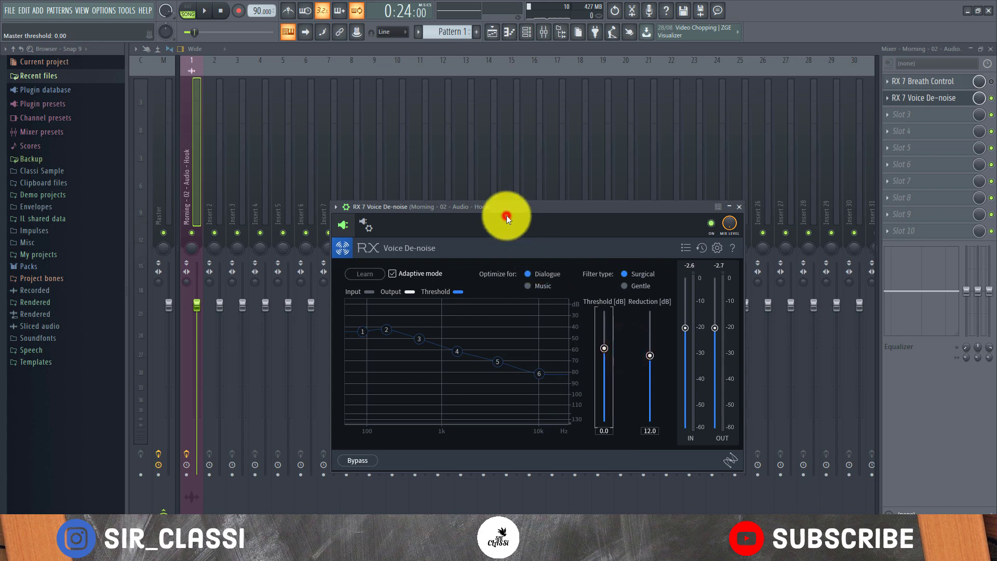
key("space")
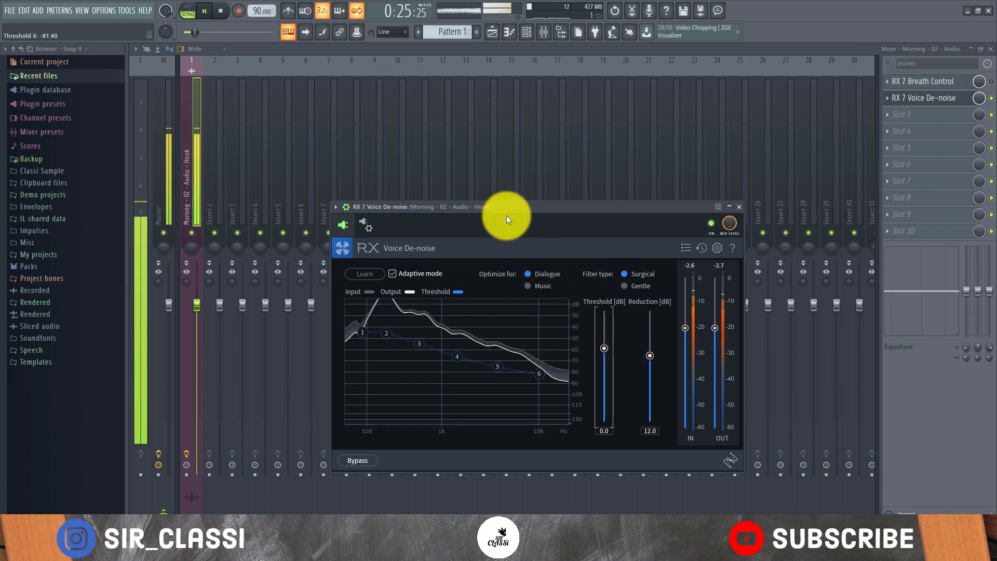
left_click(621, 217)
key("space")
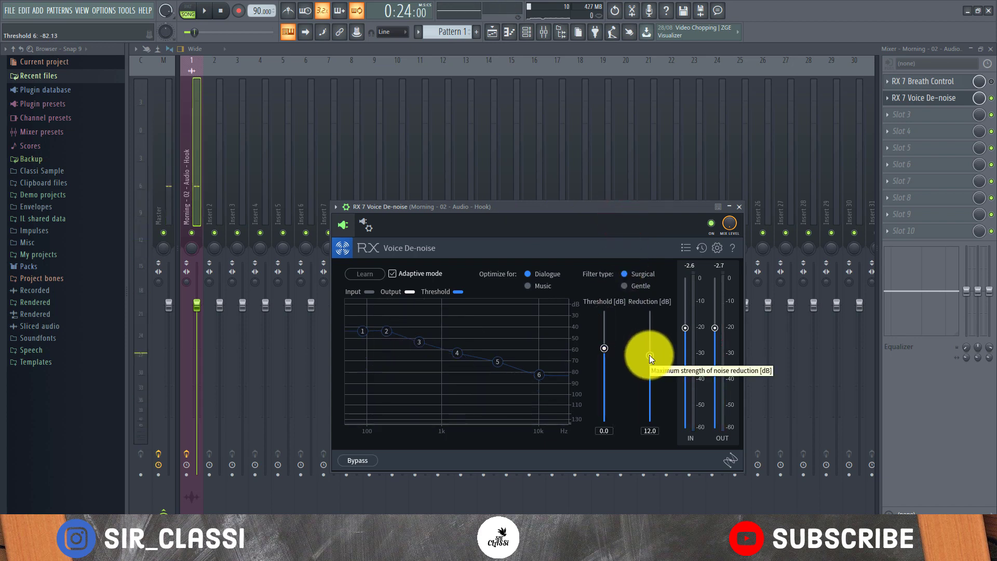
left_click_drag(649, 354, 643, 297)
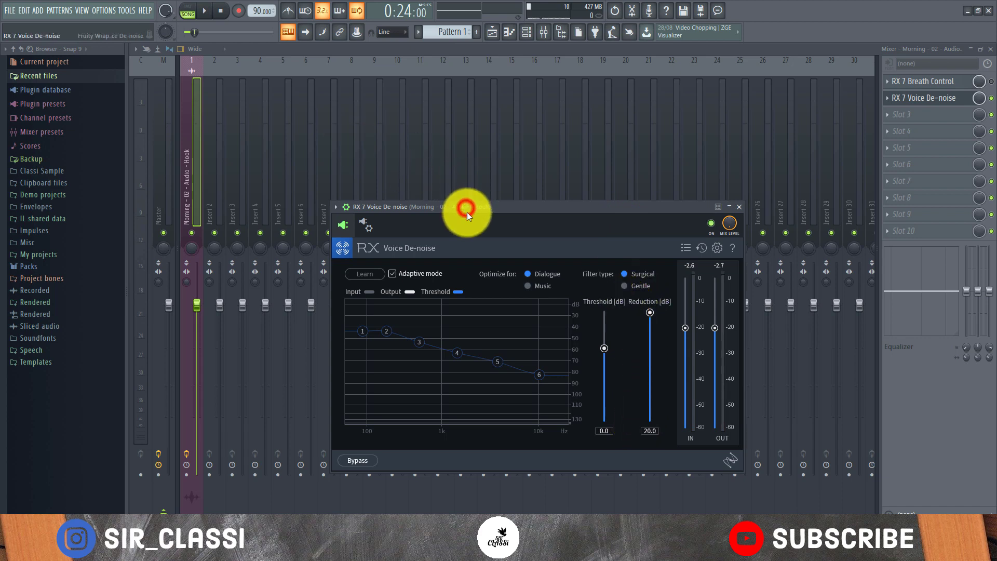
key("space")
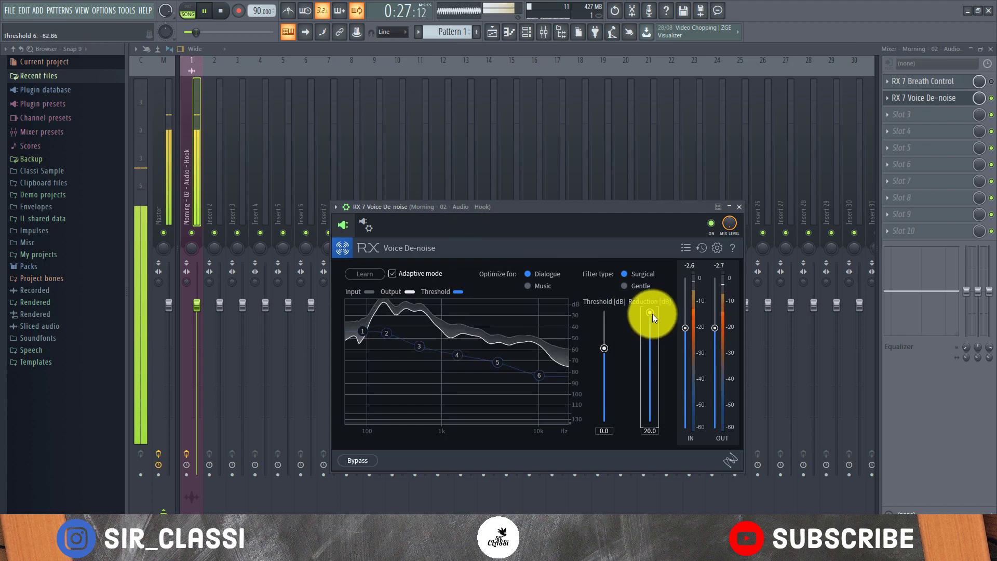
left_click_drag(650, 312, 647, 379)
key("space")
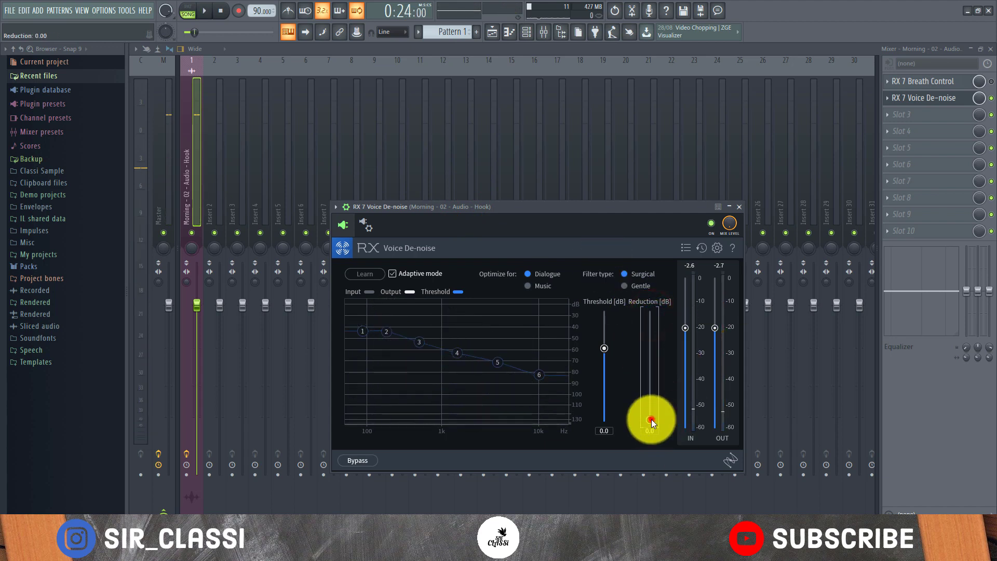
left_click_drag(650, 419, 655, 400)
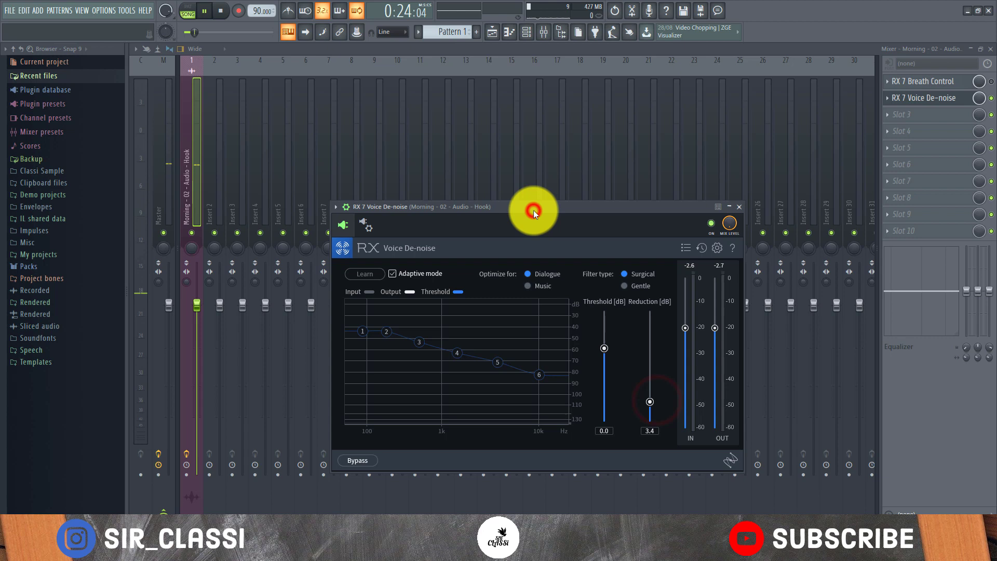
key("space")
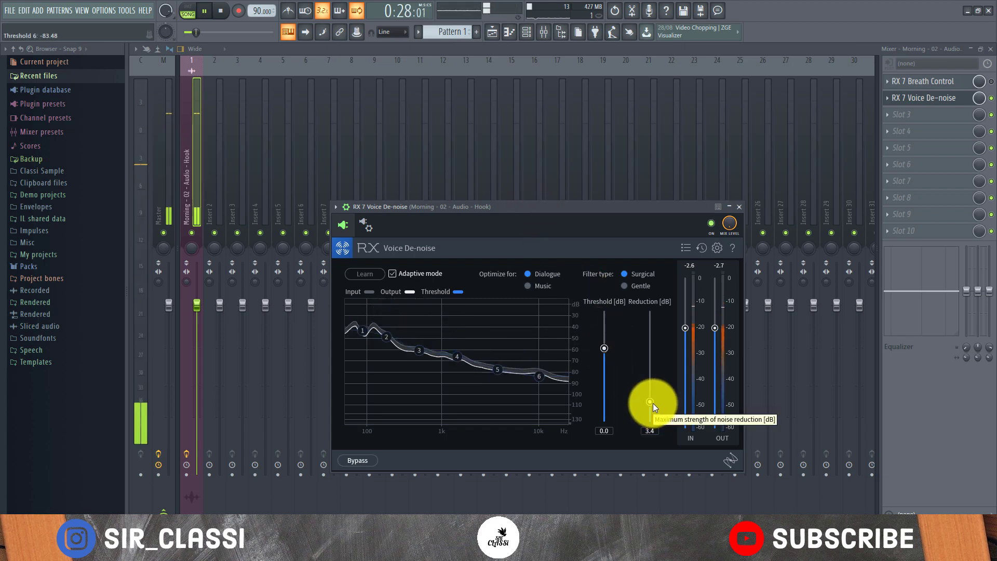
key("space")
left_click_drag(650, 402, 649, 351)
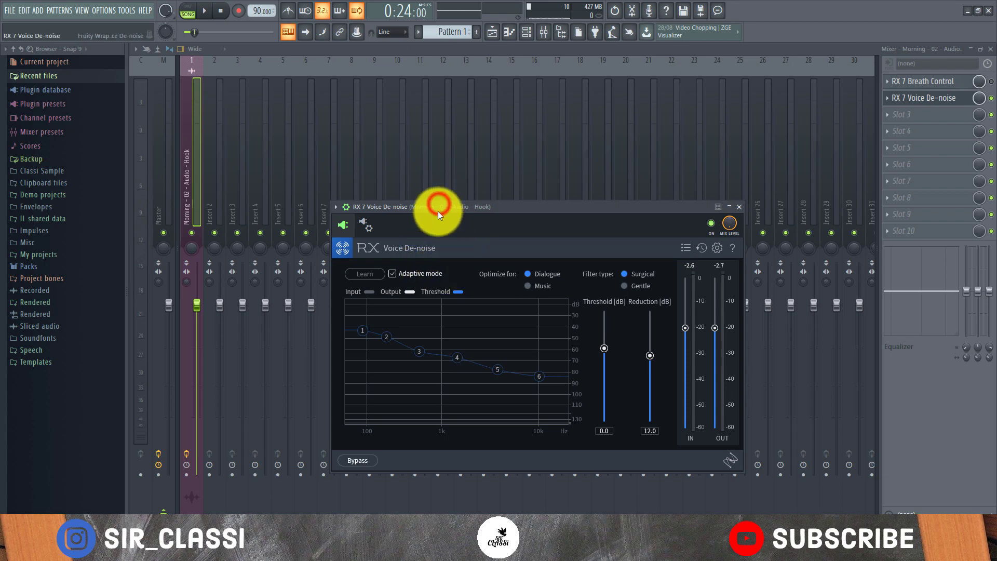
key("space")
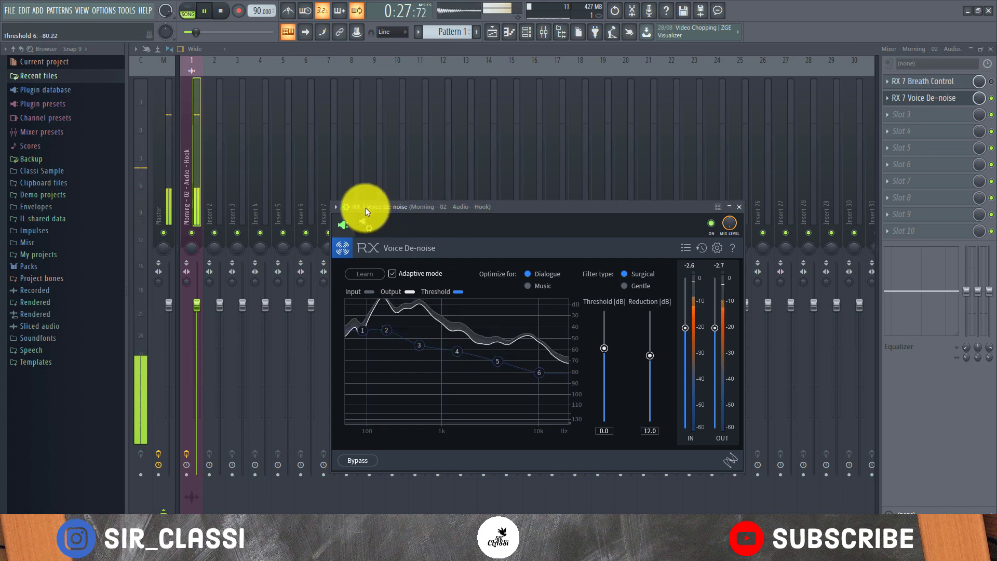
key("space")
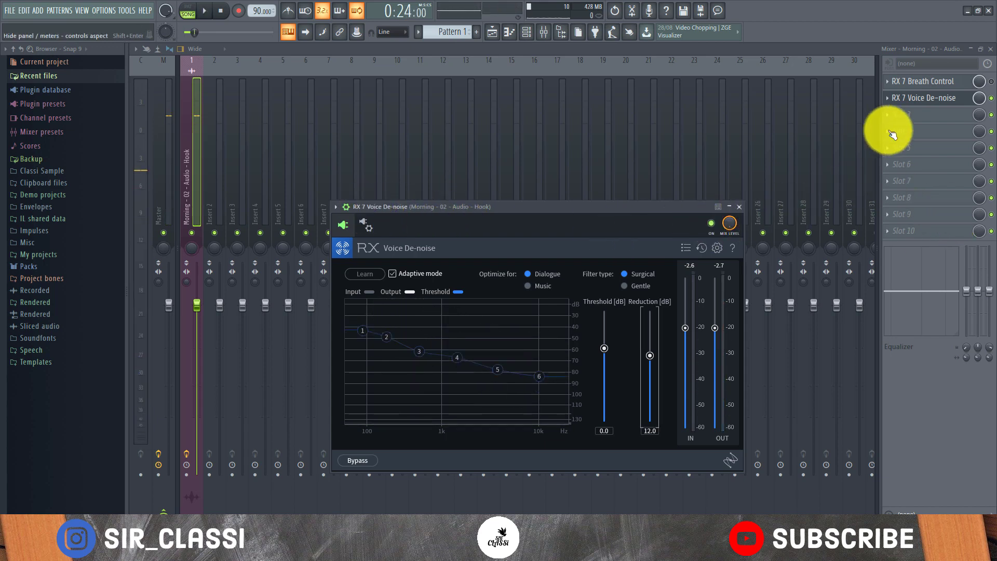
Move Voice De-noise above Breath Control, open Breath Control, and play the vocal through it.
left_click_drag(913, 82, 912, 98)
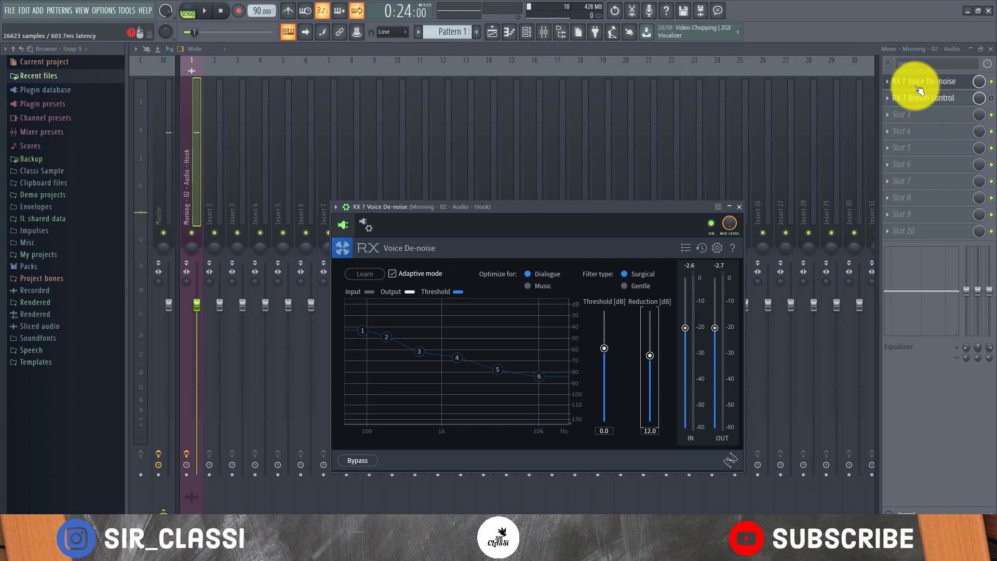
left_click(990, 98)
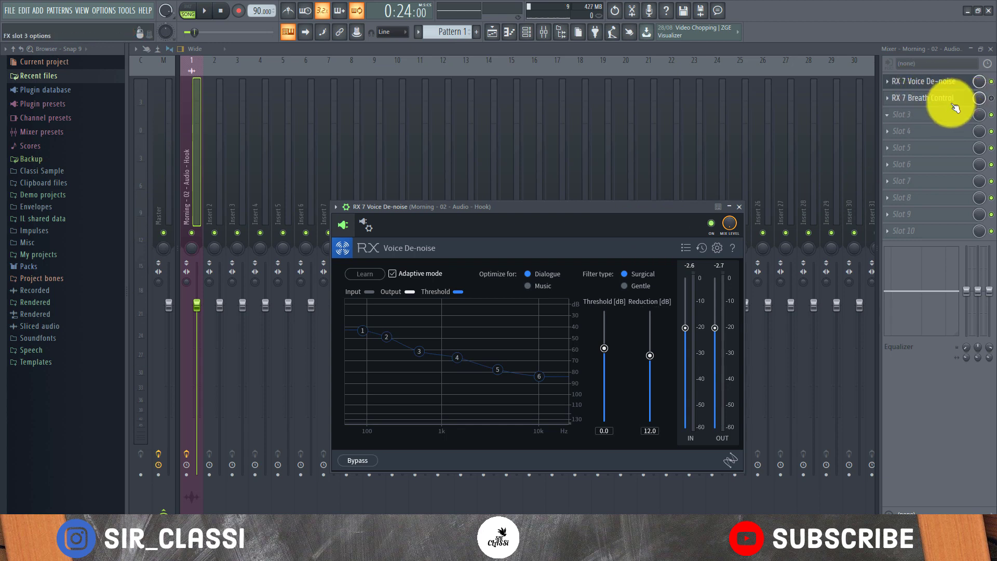
left_click(922, 99)
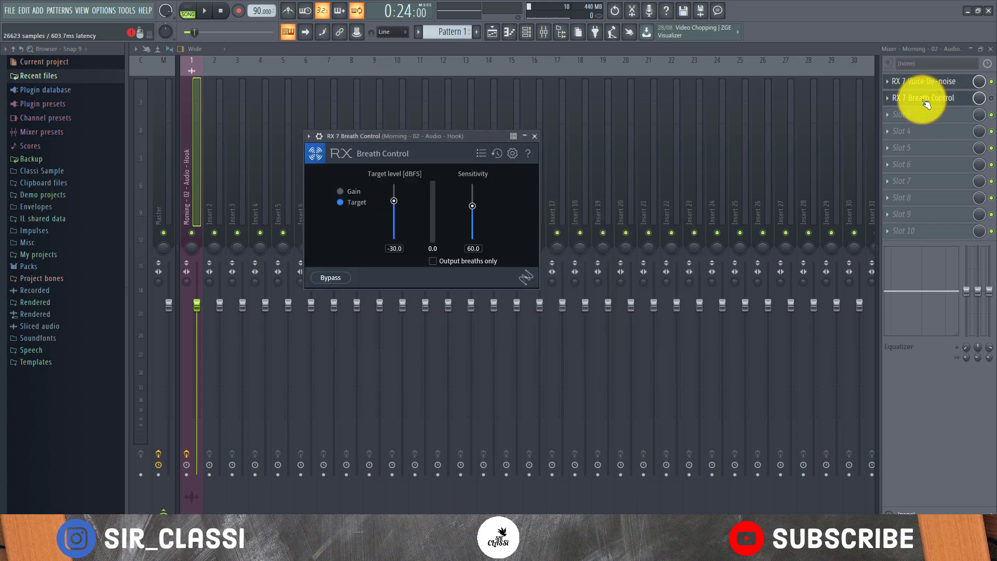
left_click(956, 102)
left_click(959, 102)
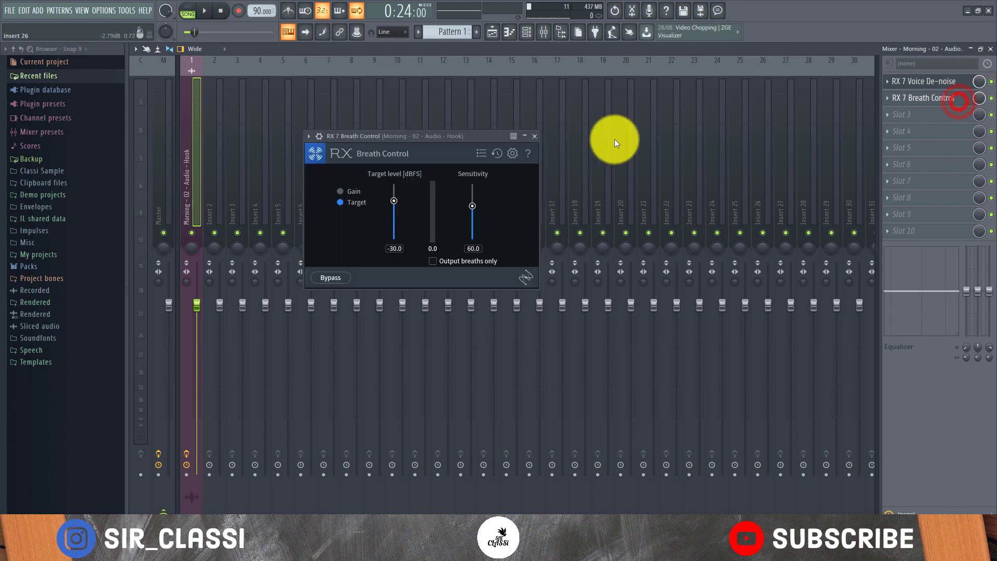
key("space")
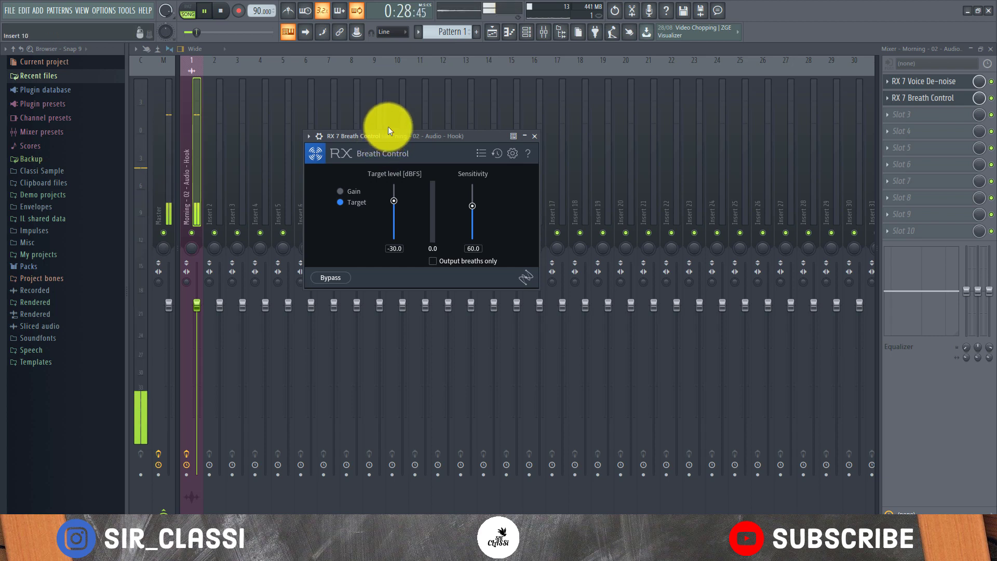
left_click(391, 137)
key("space")
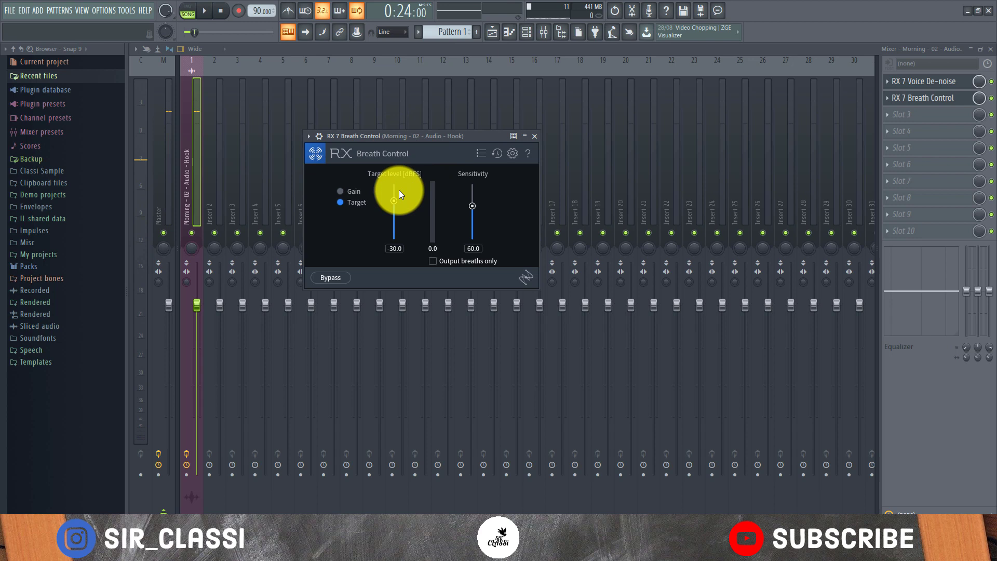
Audition the vocal, then drag Breath Control's target level from -85.8 up to -59.4 dBFS.
left_click_drag(394, 203, 396, 228)
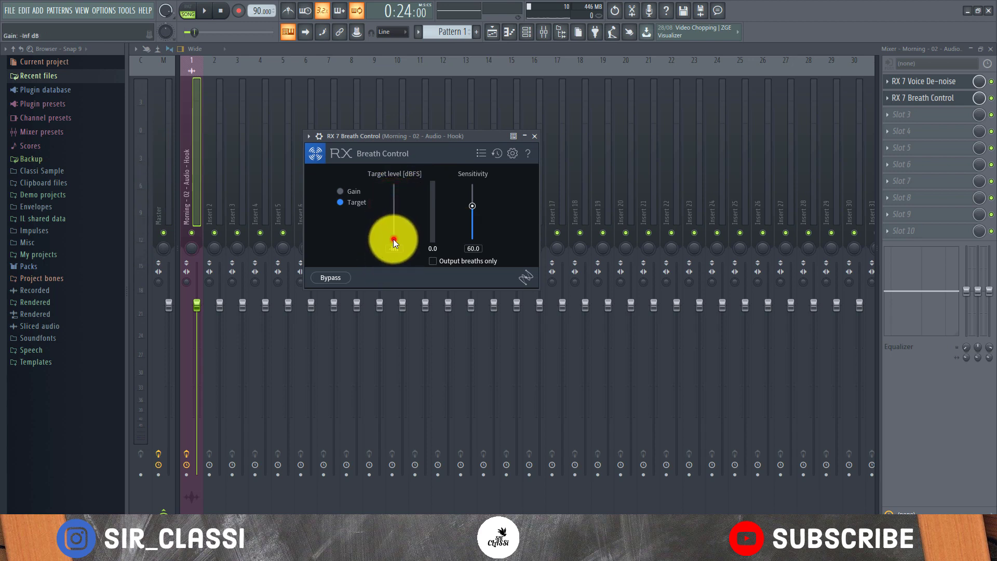
left_click_drag(394, 230, 394, 229)
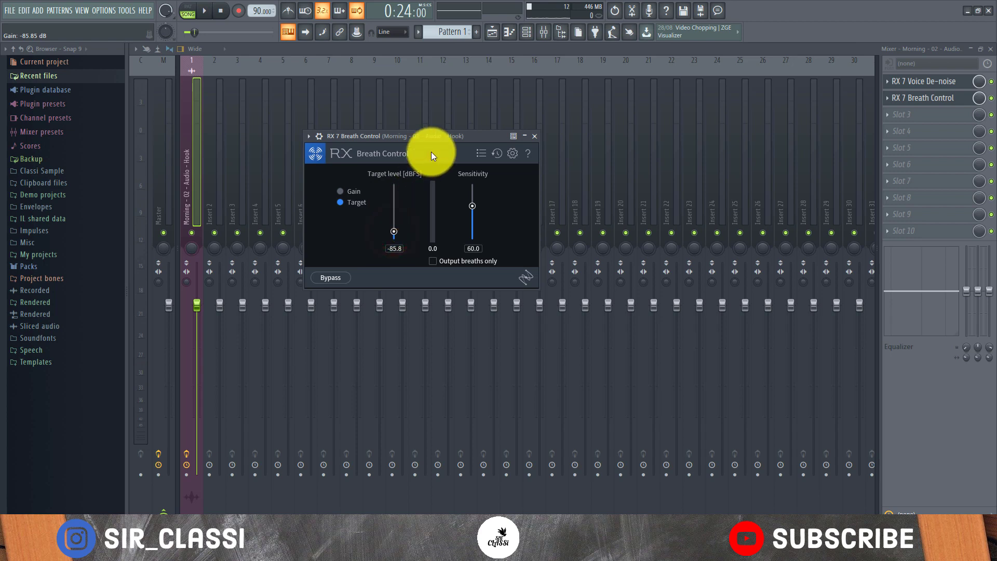
left_click(433, 138)
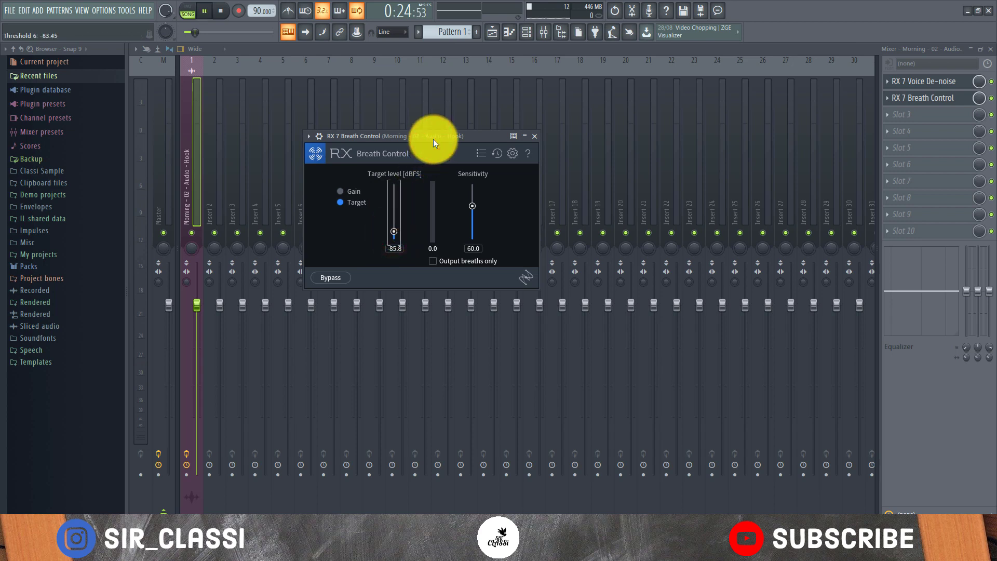
key("space")
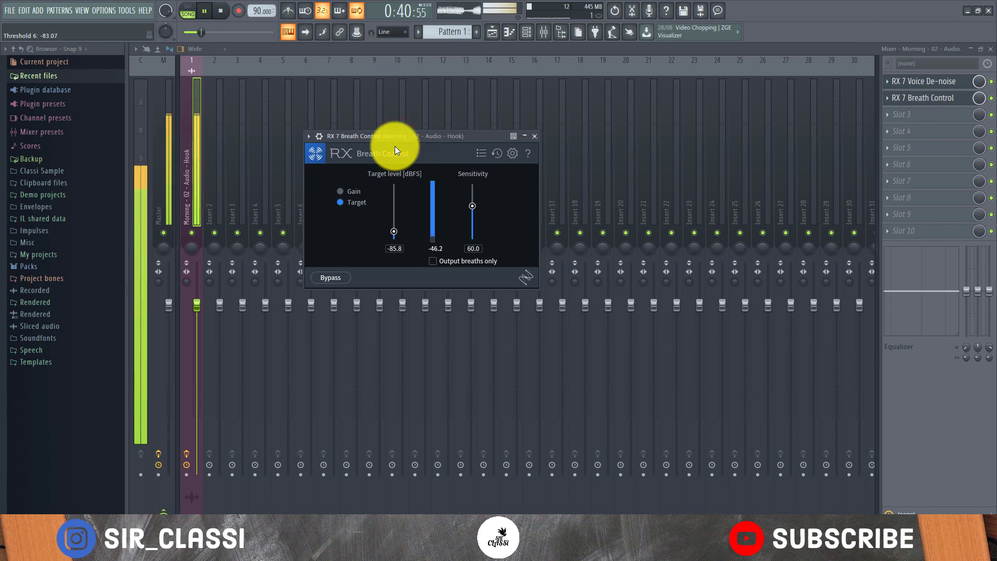
key("space")
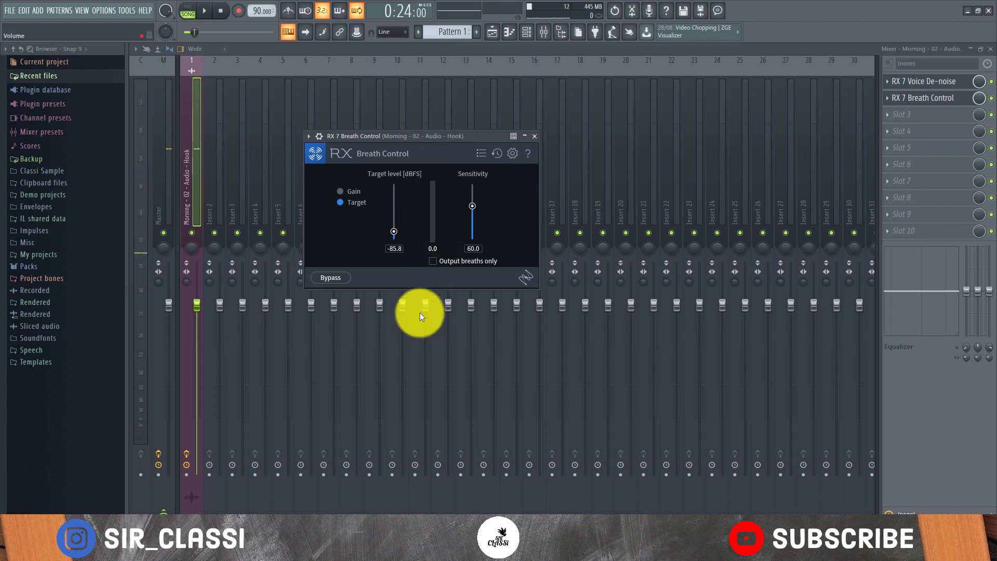
left_click_drag(394, 231, 403, 213)
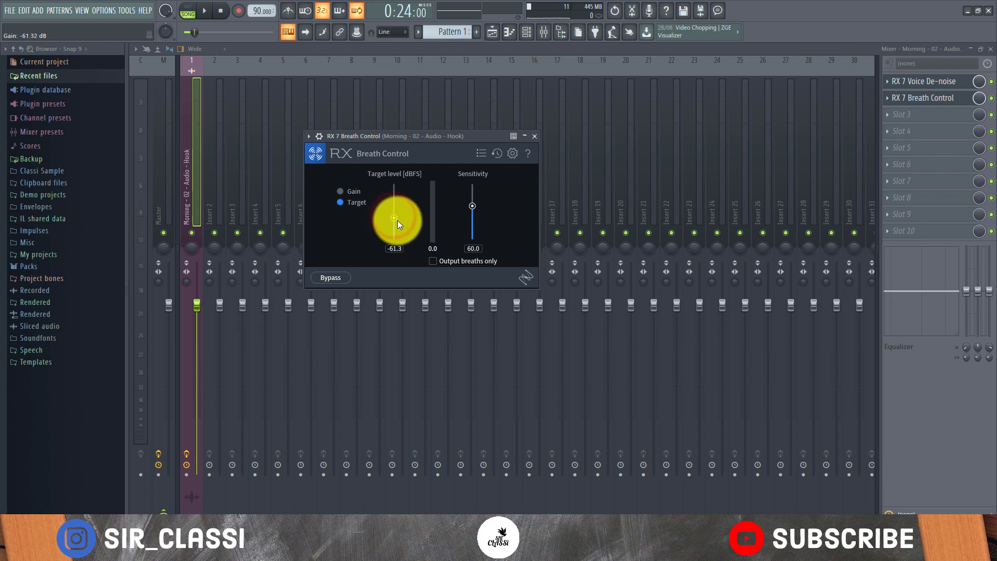
left_click_drag(398, 221, 416, 117)
key("space")
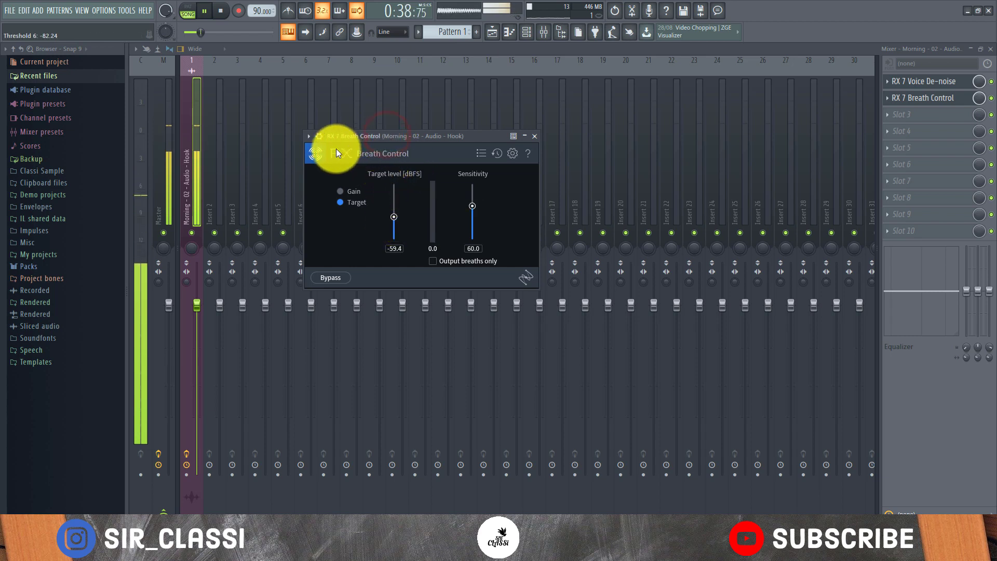
A/B the vocal with Breath Control off and on, close its window, and open Slot 3.
left_click(321, 136)
key("space")
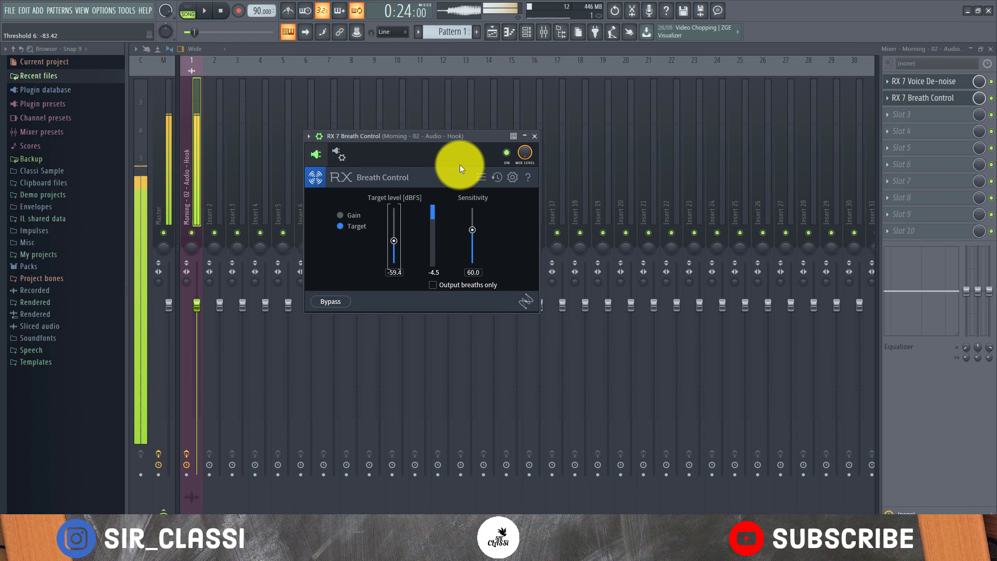
left_click(507, 154)
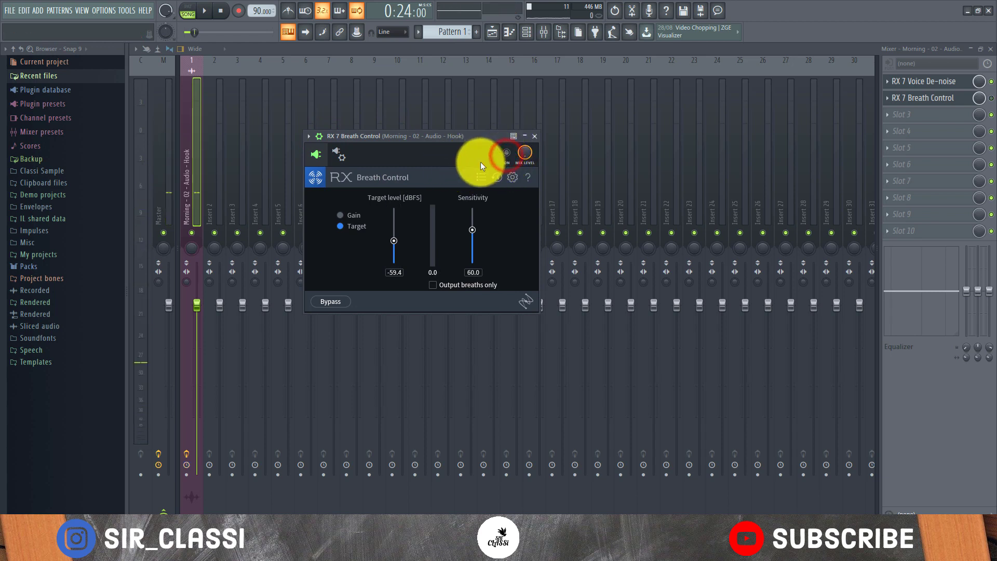
key("space")
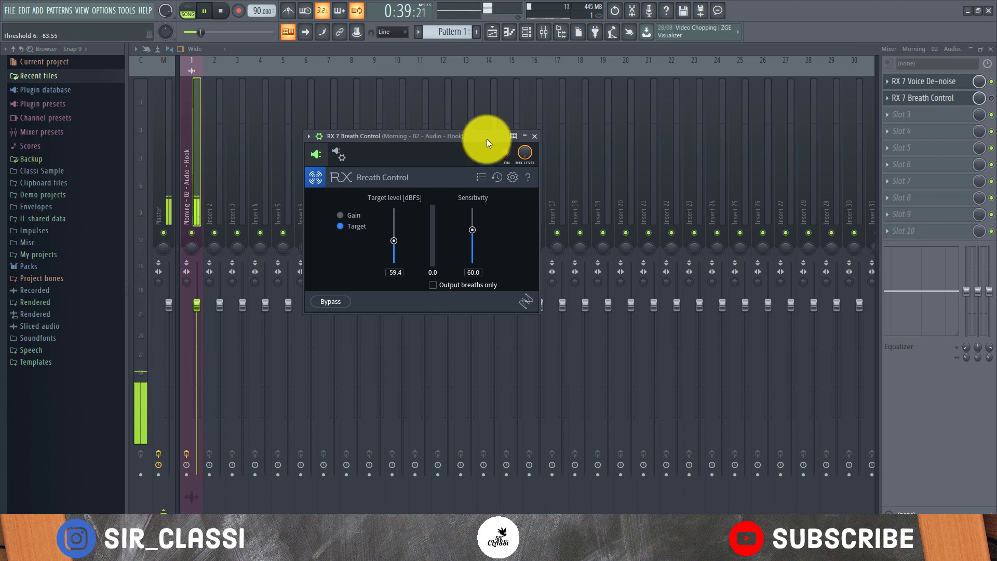
key("space")
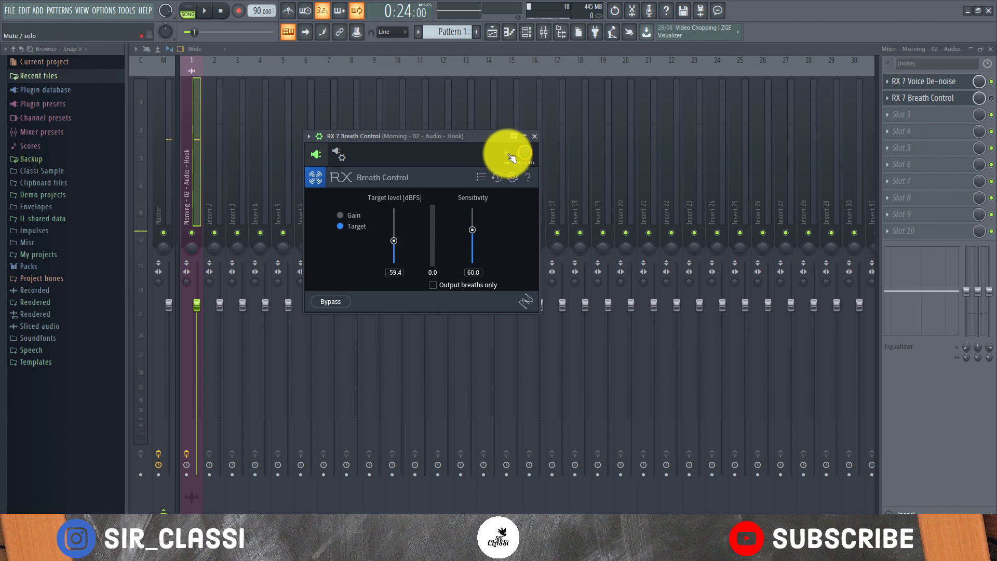
left_click(506, 153)
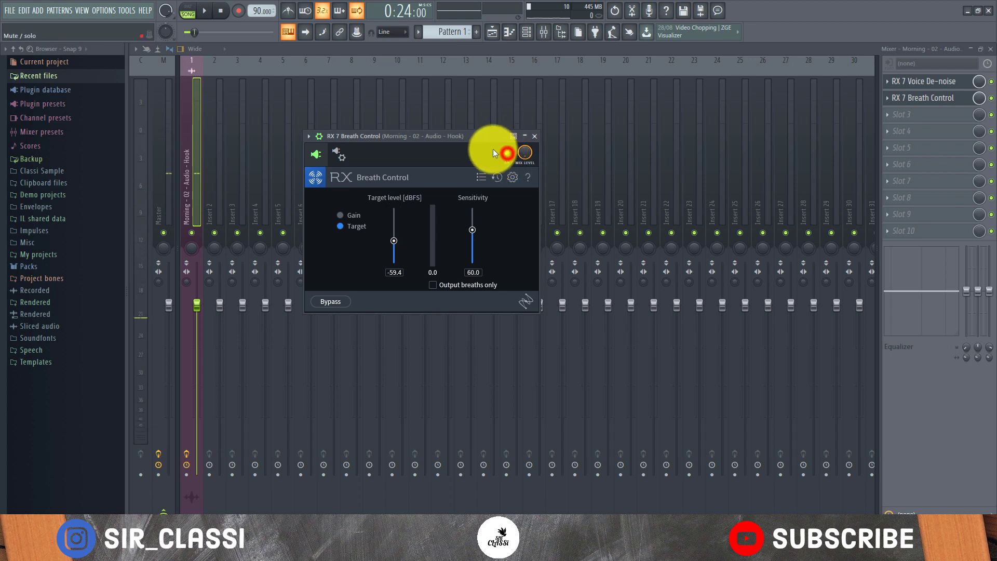
left_click(532, 137)
left_click(898, 114)
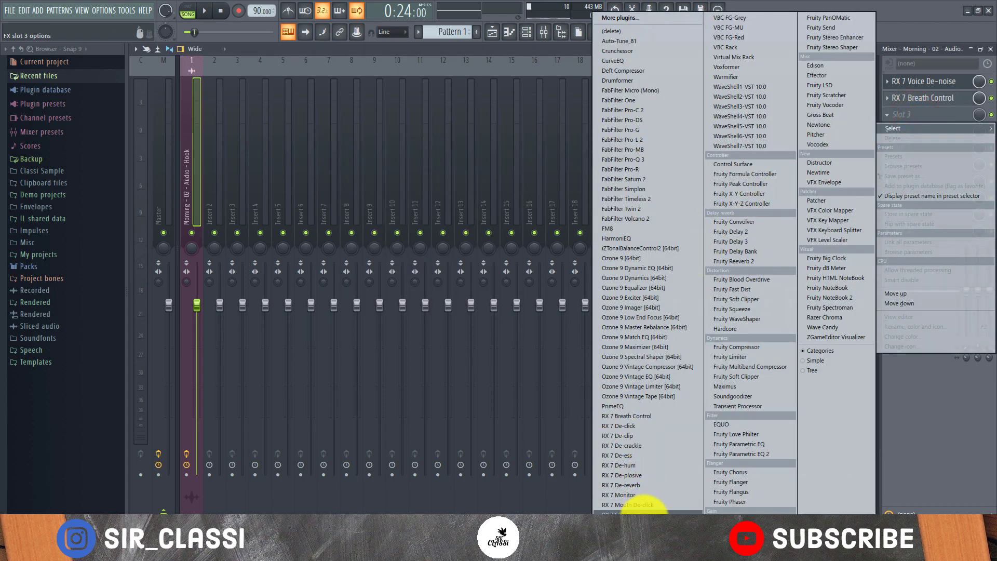
Load RX 7 De-hum into slot 3, reposition its window, and toggle Adaptive mode on and off.
left_click(628, 466)
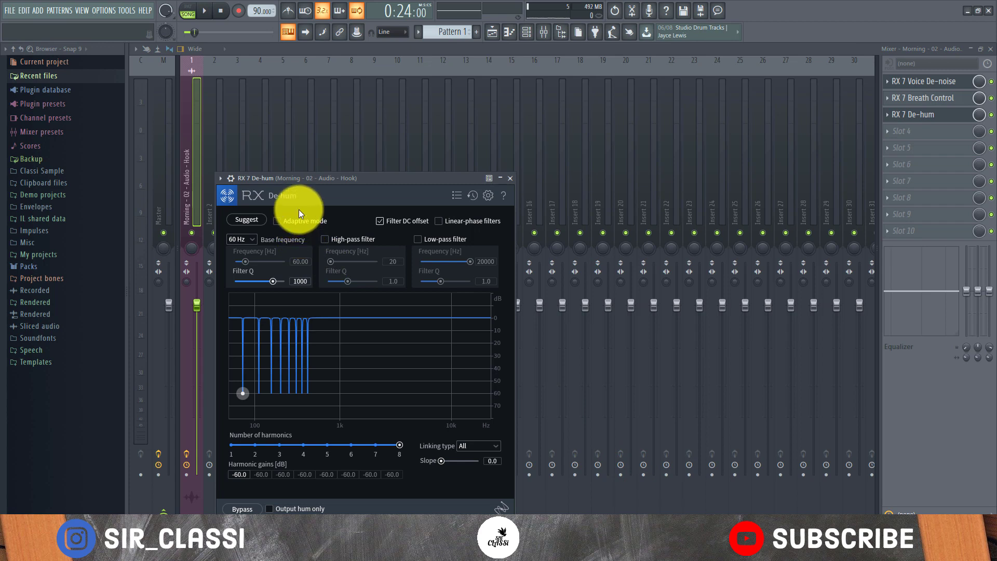
left_click_drag(306, 179, 367, 167)
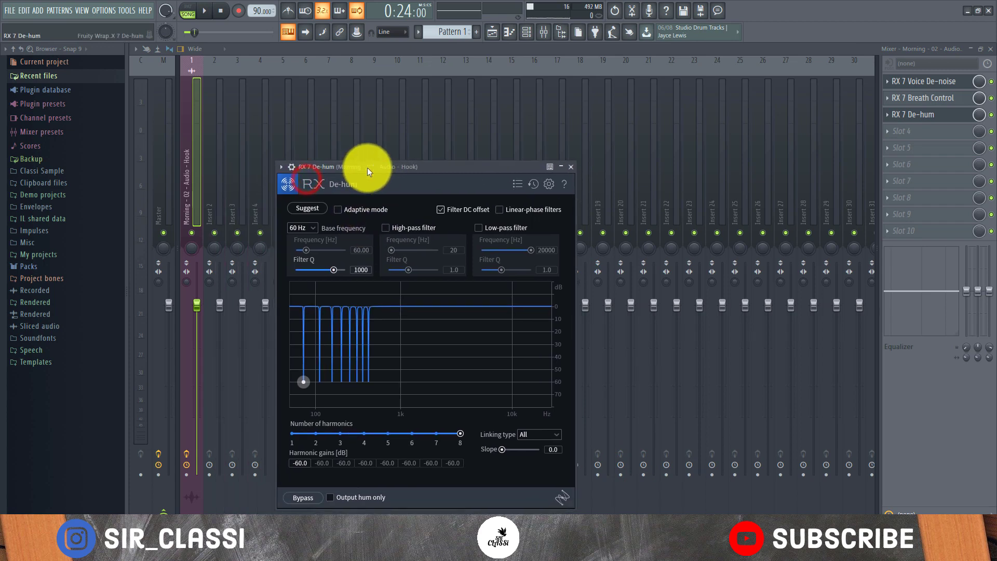
left_click(338, 209)
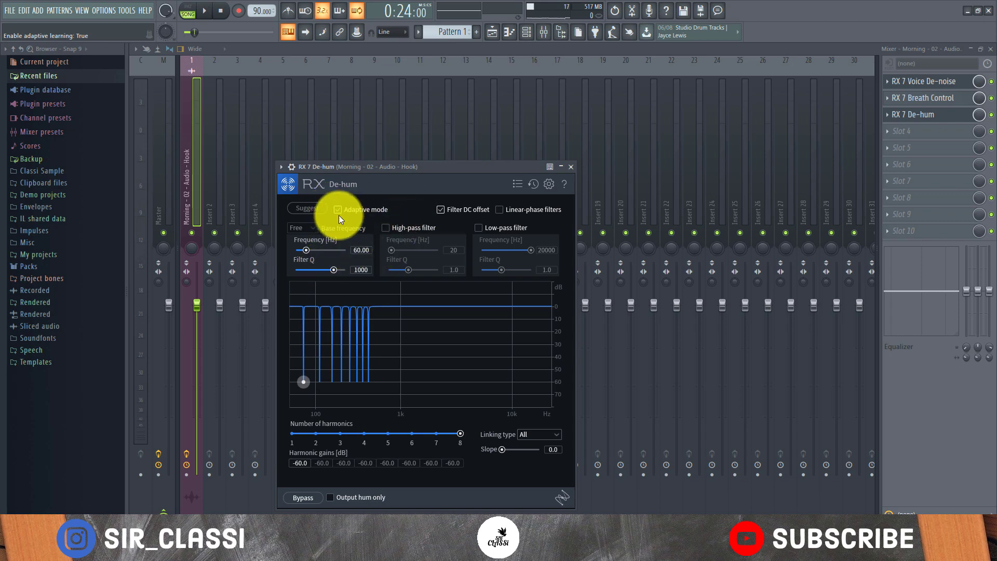
left_click(337, 210)
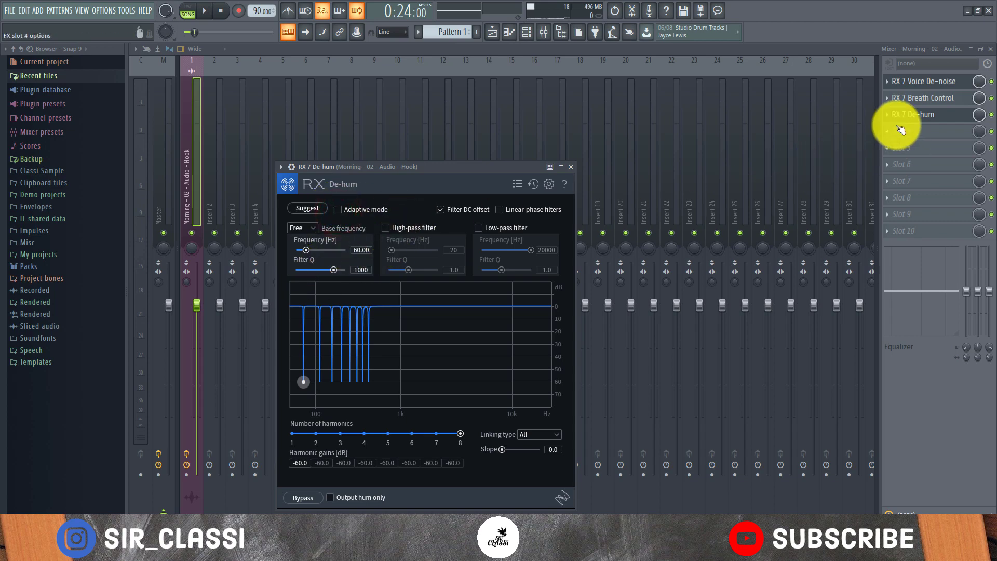
left_click(886, 115)
Clear De-hum from slot 3 and load RX 7 De-reverb in its place.
mouse_move(886, 124)
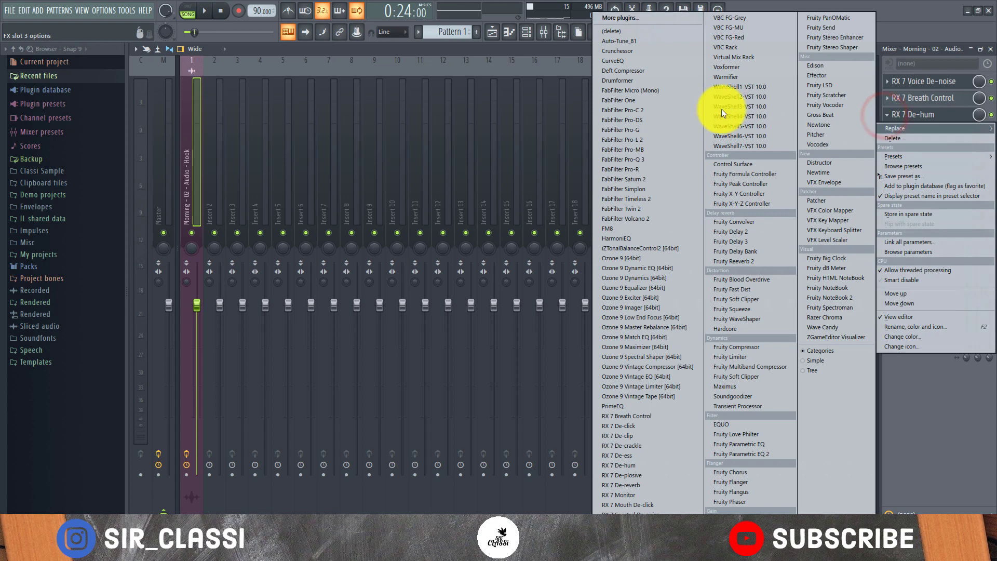
left_click(612, 32)
left_click(909, 115)
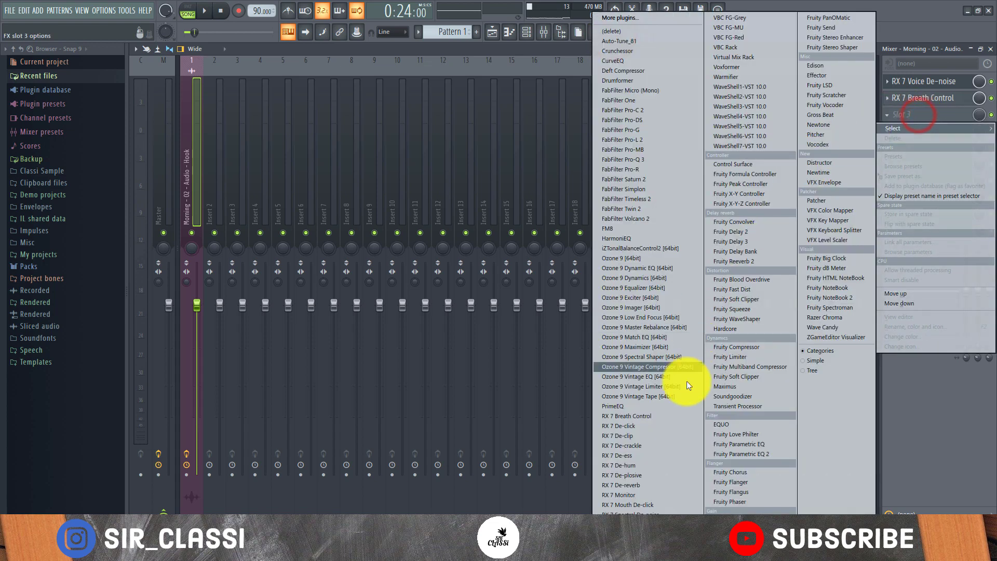
left_click(627, 484)
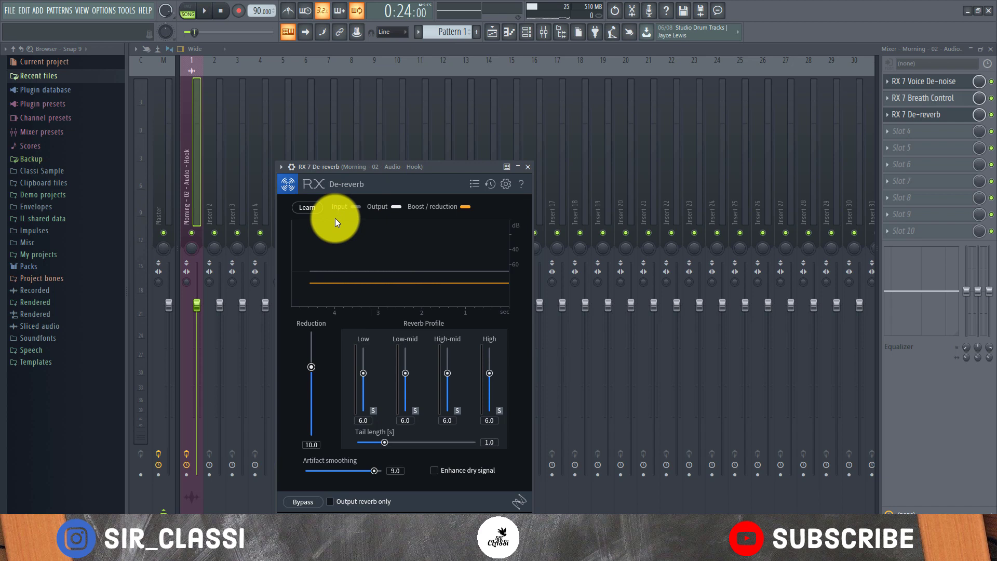
Play the vocal through De-reverb, toggle Enhance dry signal on and off, and start Learn.
left_click(378, 164)
key("space")
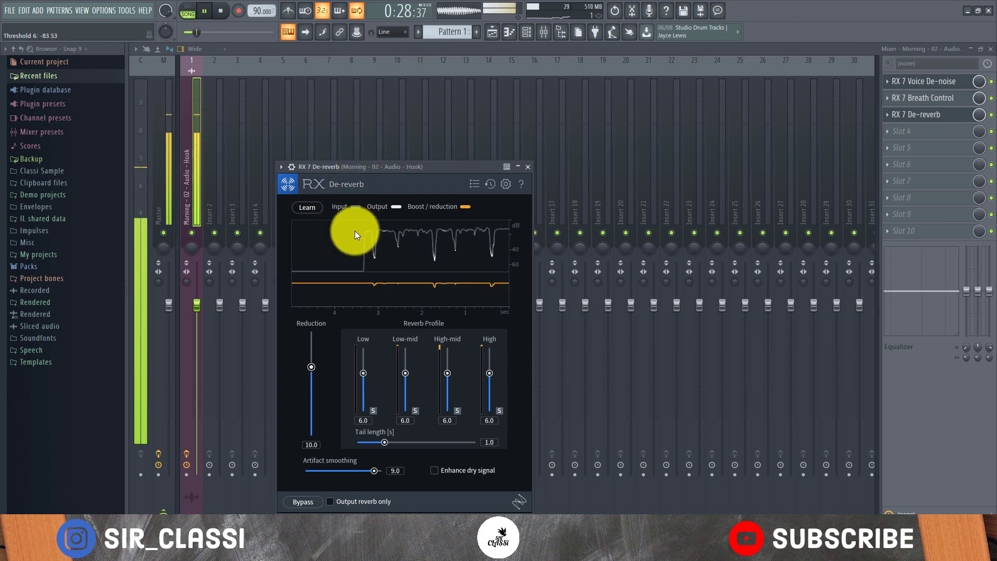
left_click(434, 471)
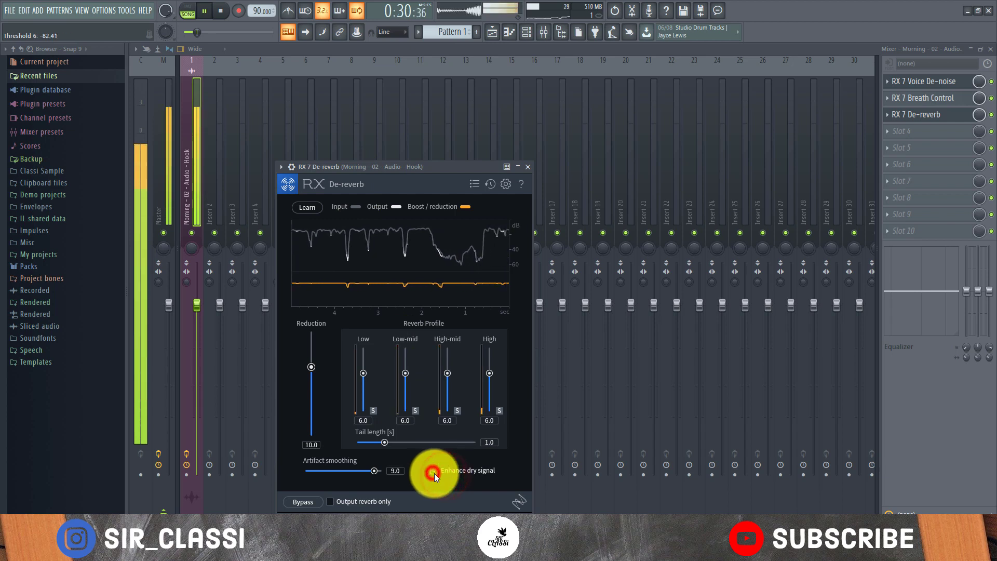
left_click(435, 471)
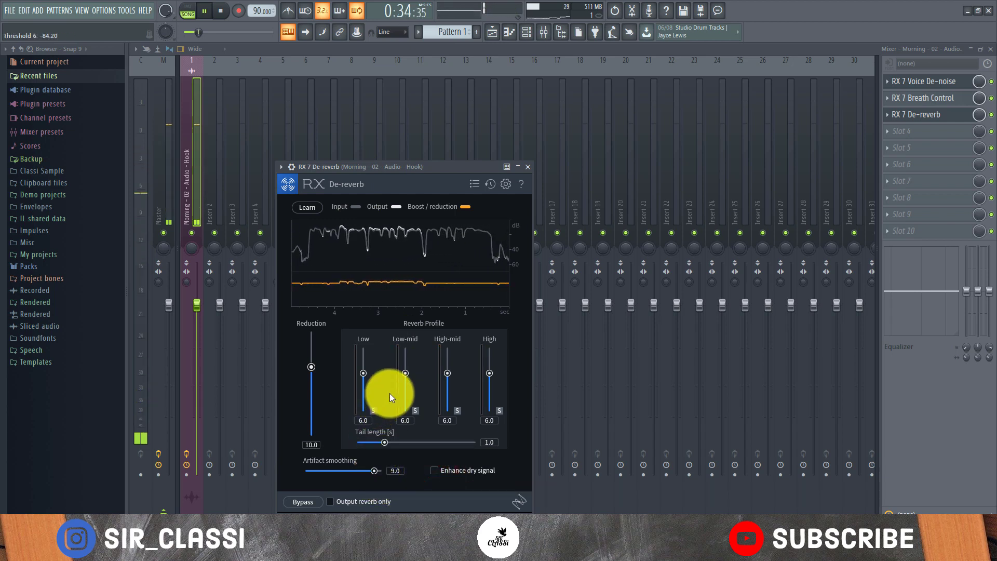
left_click(313, 207)
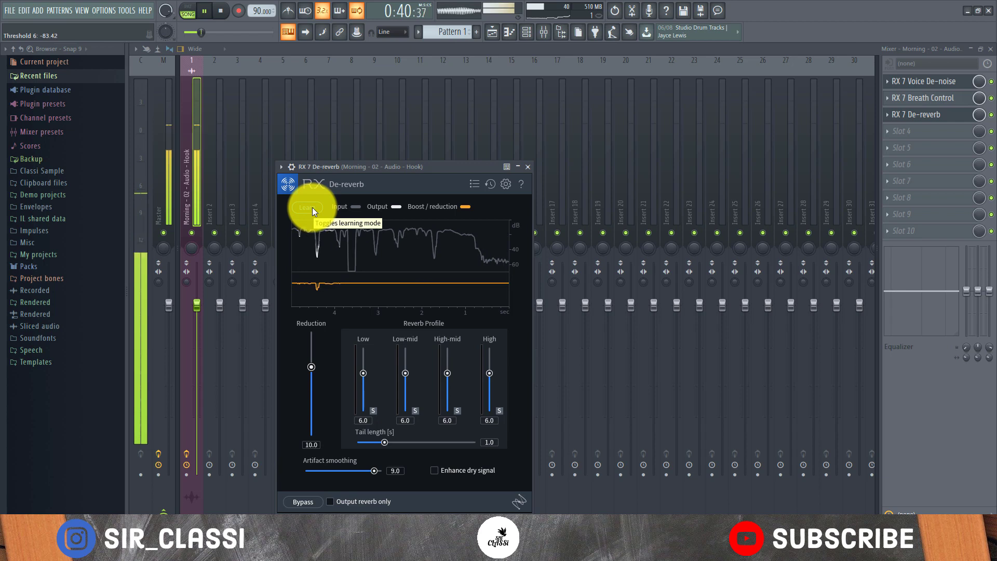
End De-reverb learning to keep the 4.2, 3.6, 3.9, 3.5 profile with 1.4 s tail, then audition the vocal.
left_click(313, 208)
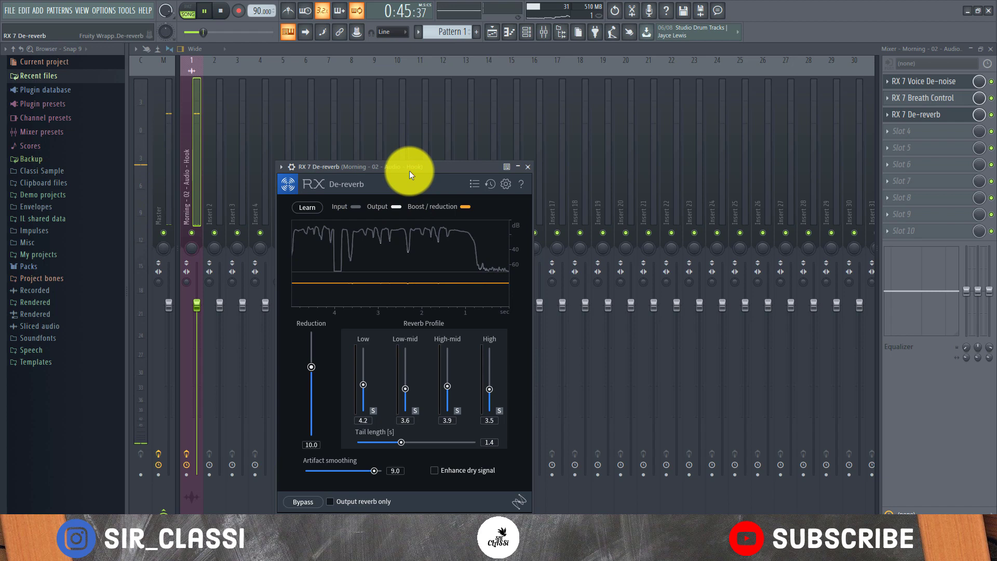
key("space")
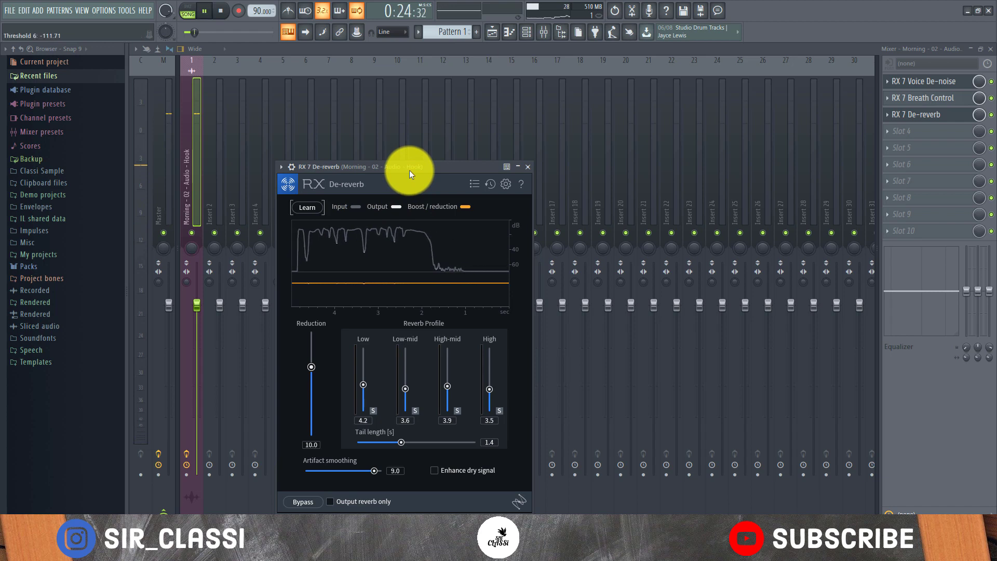
key("space")
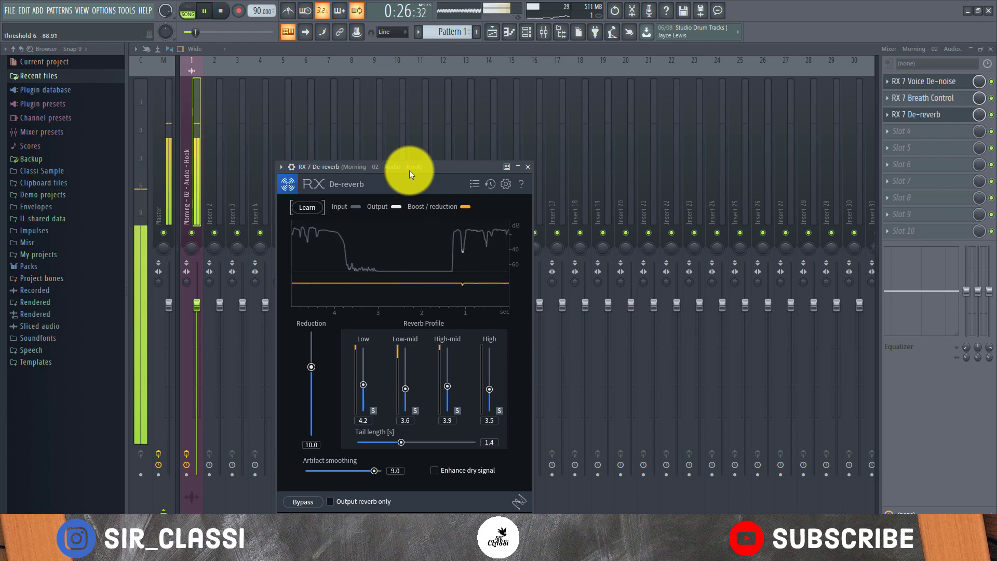
key("space")
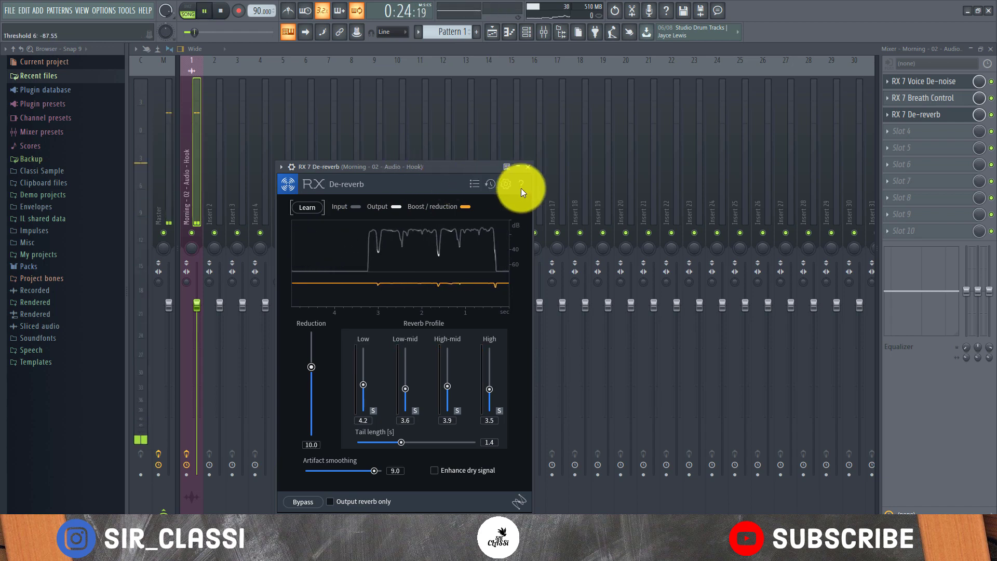
key("space")
key("space")
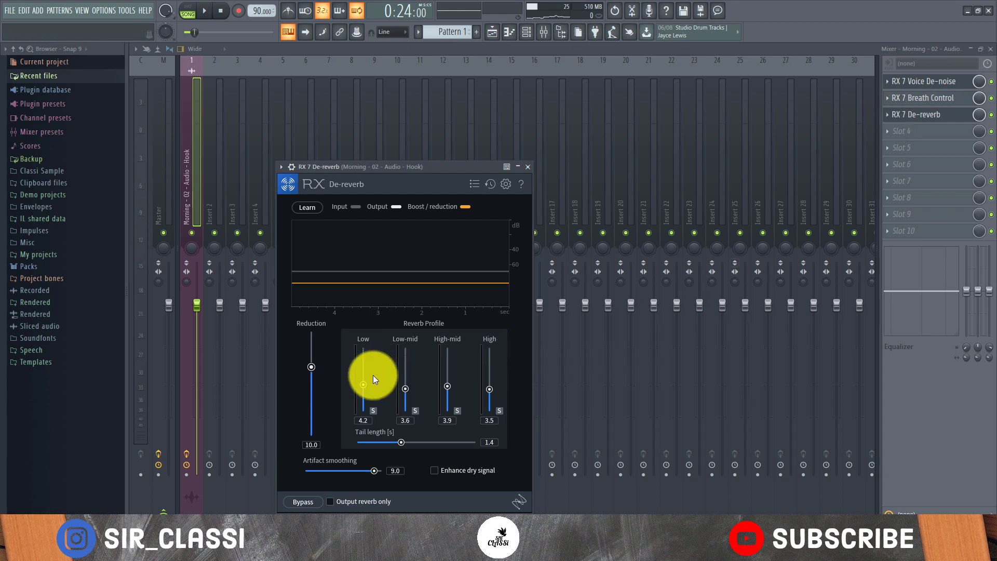
Adjust De-reverb reduction, settle the tail length at 2.7 s, and switch learning mode on.
mouse_move(315, 376)
left_mouse_down()
mouse_move(312, 400)
mouse_move(307, 332)
mouse_move(310, 406)
mouse_move(310, 394)
left_mouse_up()
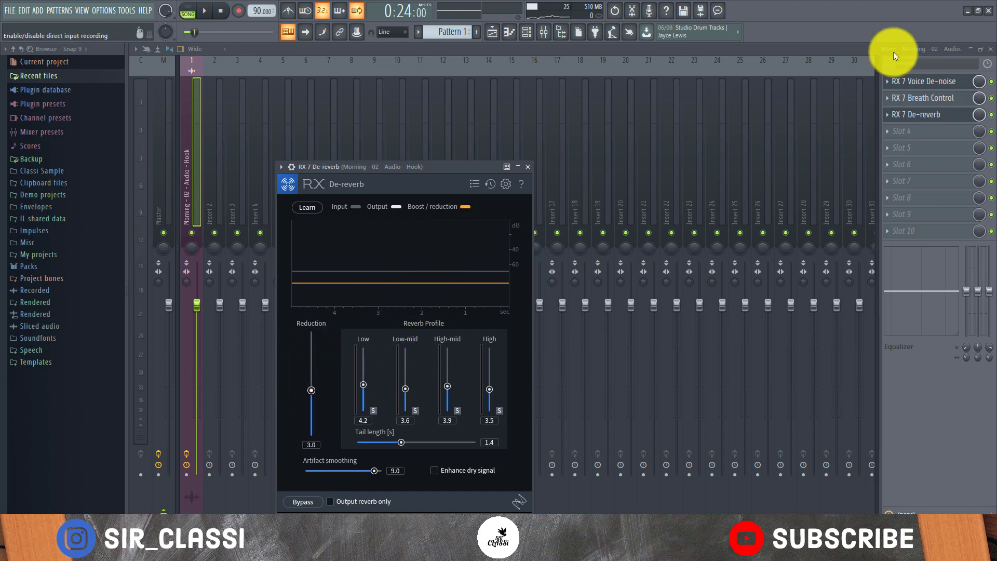
left_click_drag(397, 440, 422, 442)
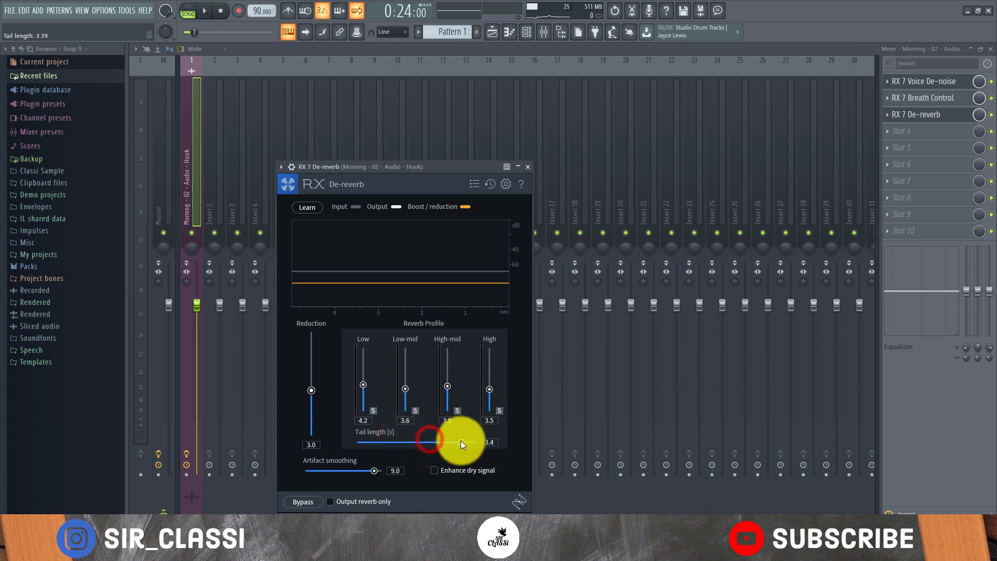
left_click_drag(461, 442, 438, 435)
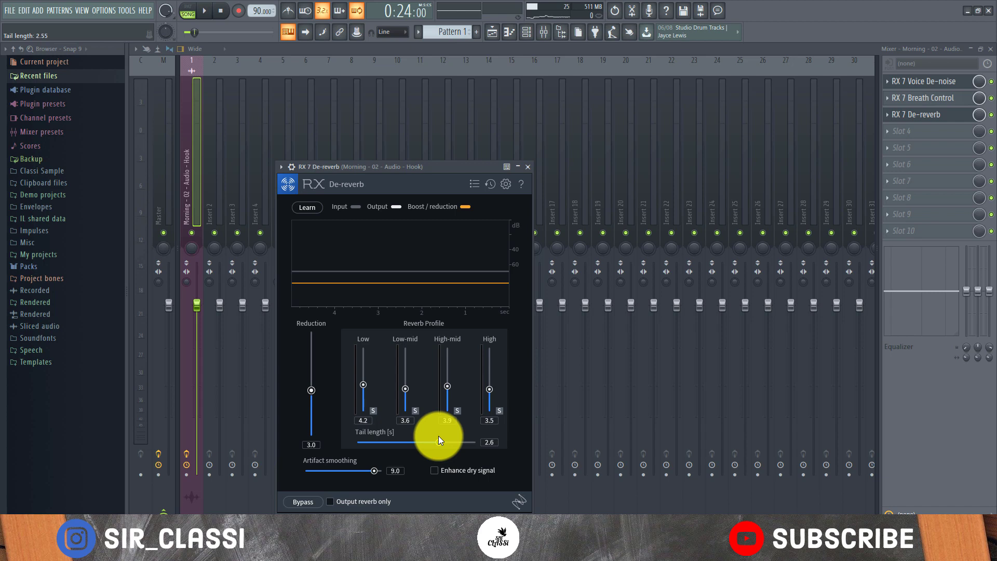
left_click_drag(445, 442, 453, 441)
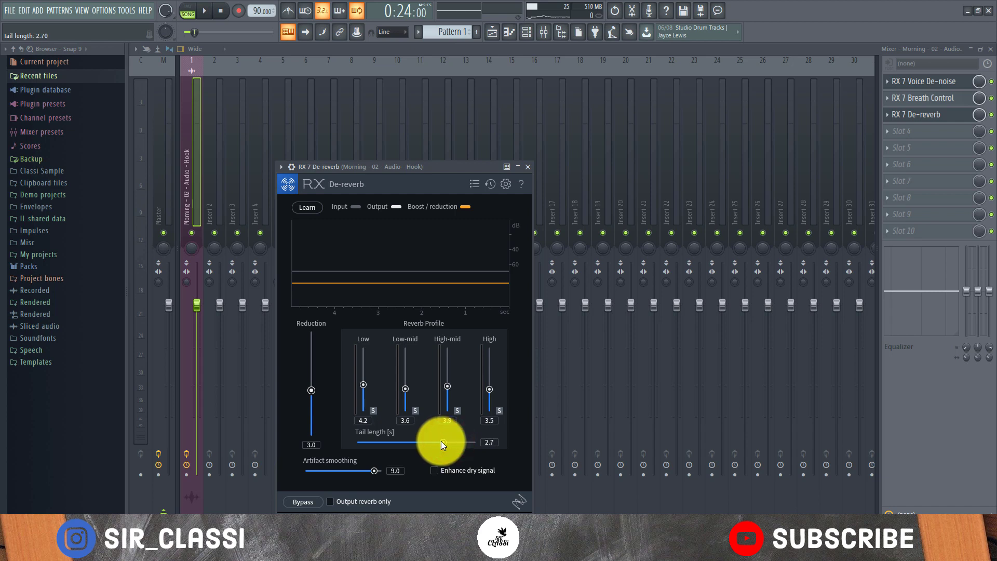
left_click(311, 207)
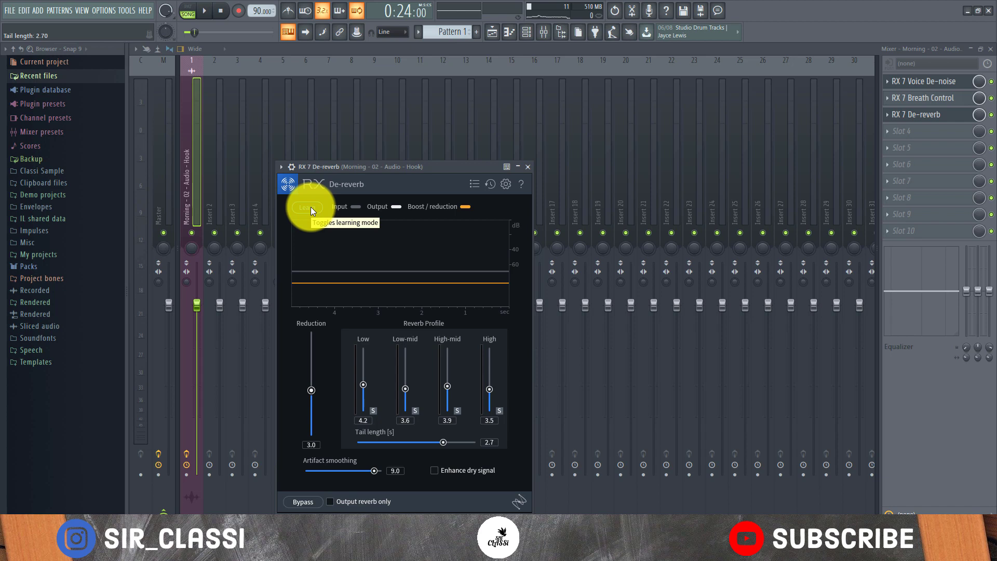
Turn De-reverb's Learn off, keeping reduction 3.0 and a 2.7 s tail.
left_click(311, 207)
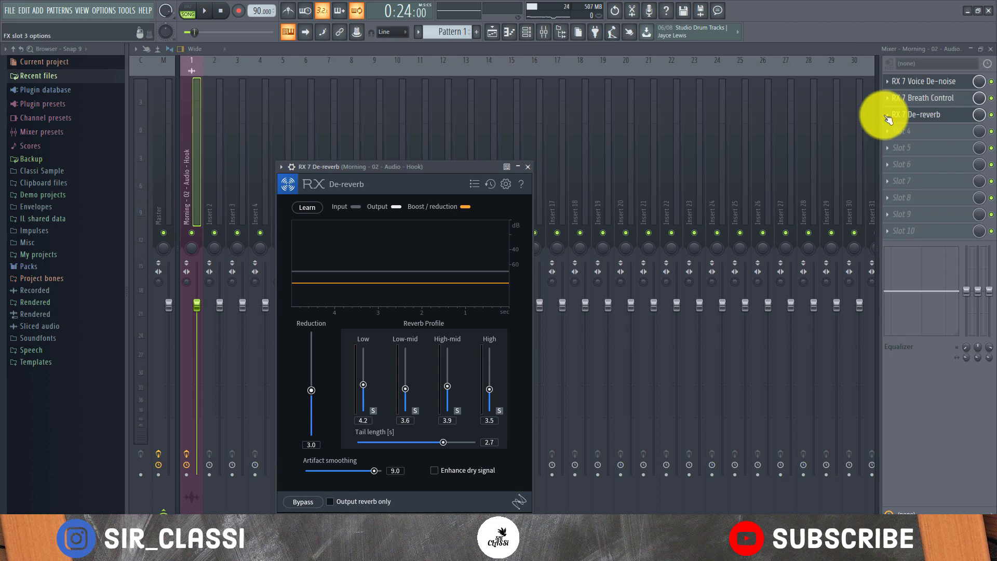
Delete RX 7 De-reverb from insert slot 3 and load RX 7 Mouth De-click in its place.
right_click(884, 115)
mouse_move(897, 125)
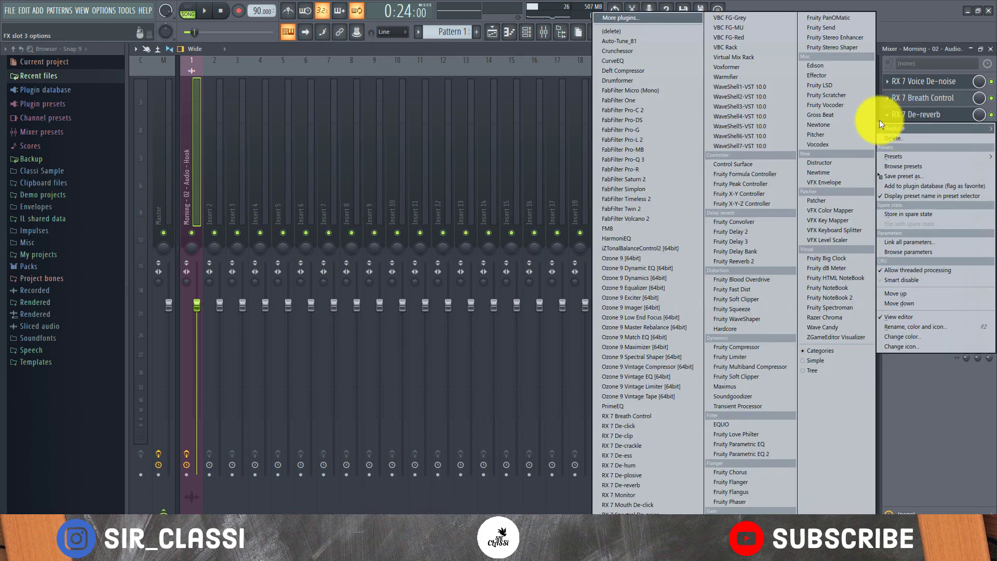
left_click(634, 32)
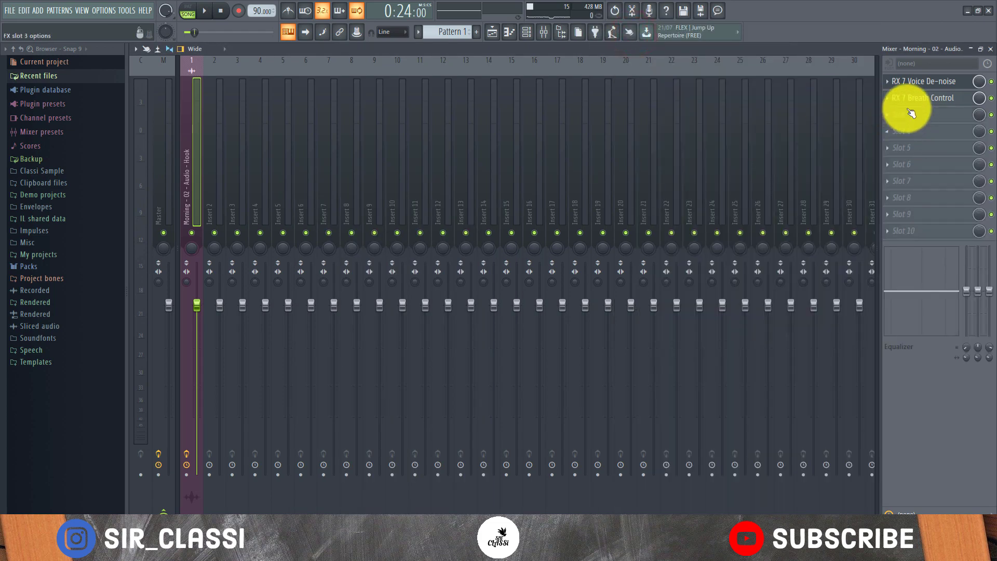
left_click(899, 115)
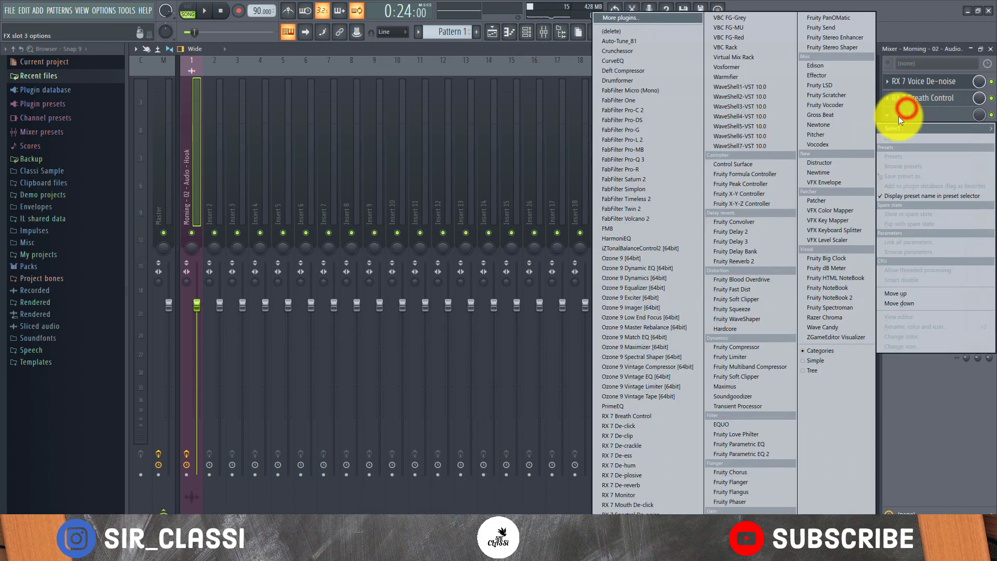
left_click(643, 504)
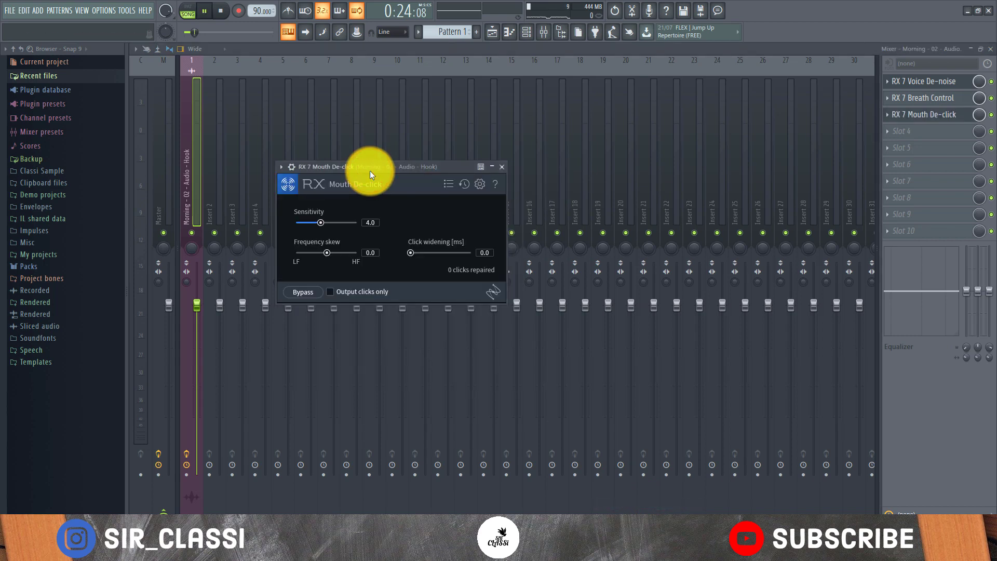
Play the hook through Mouth De-click at sensitivity 4.0, repairing 38 clicks, then stop playback.
key("space")
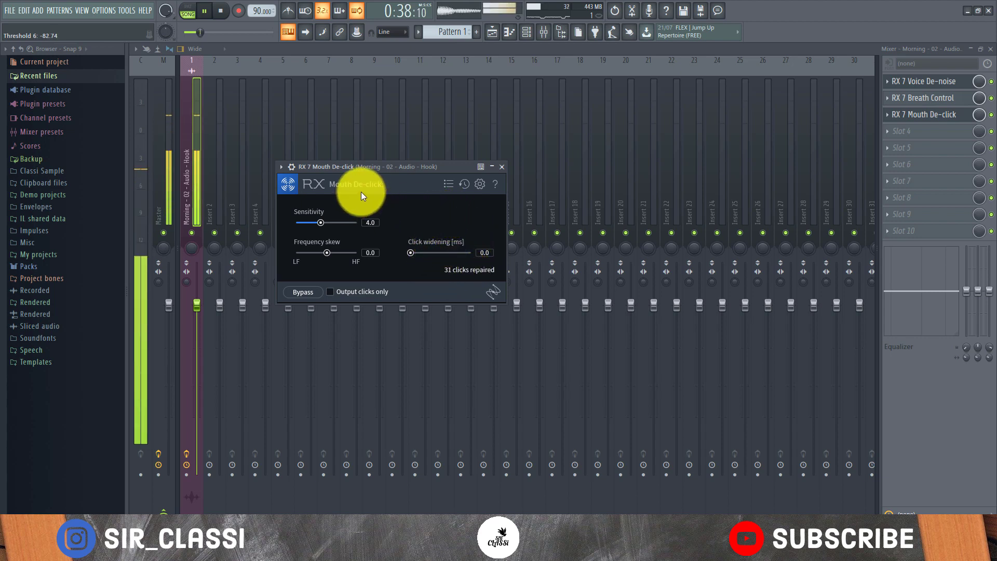
left_click(376, 166)
key("space")
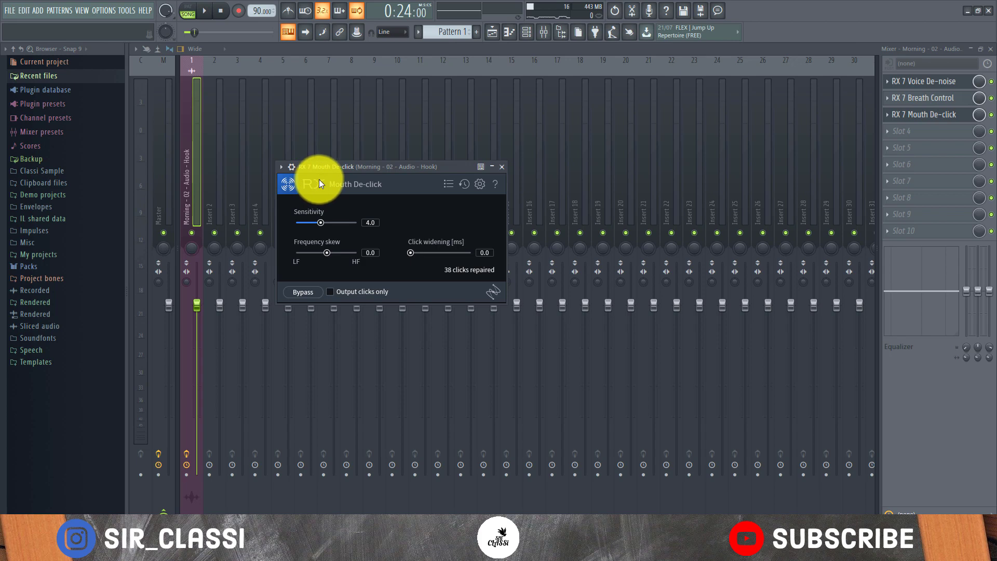
Close Mouth De-click and load RX 7 De-ess into the fourth insert slot, moving its window to the mixer's middle.
left_click(502, 167)
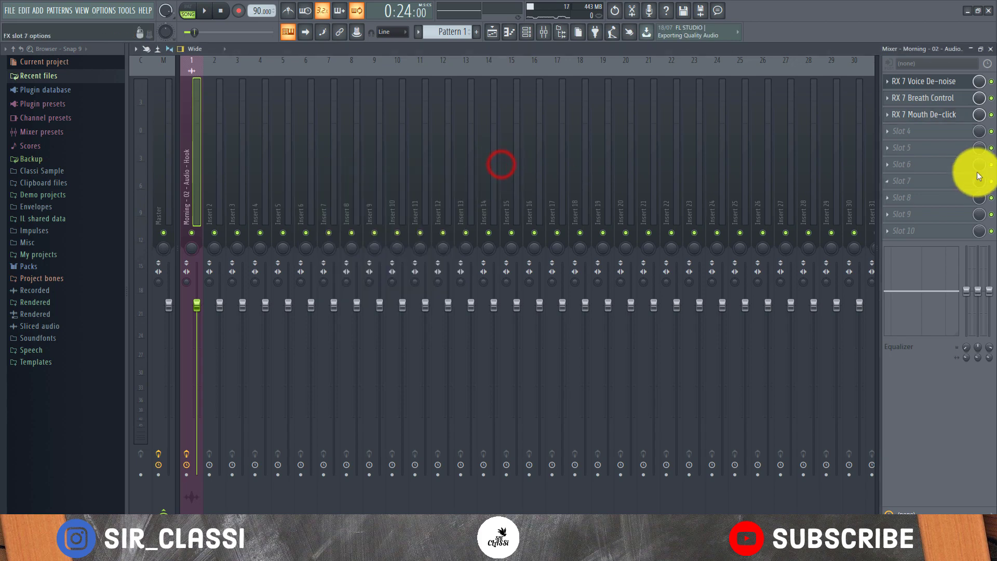
left_click(888, 131)
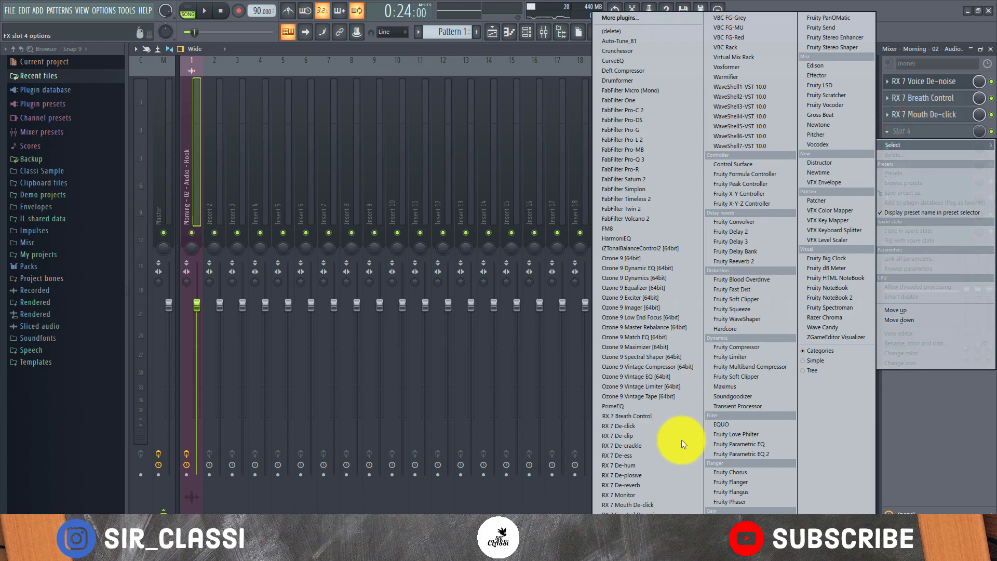
left_click(665, 455)
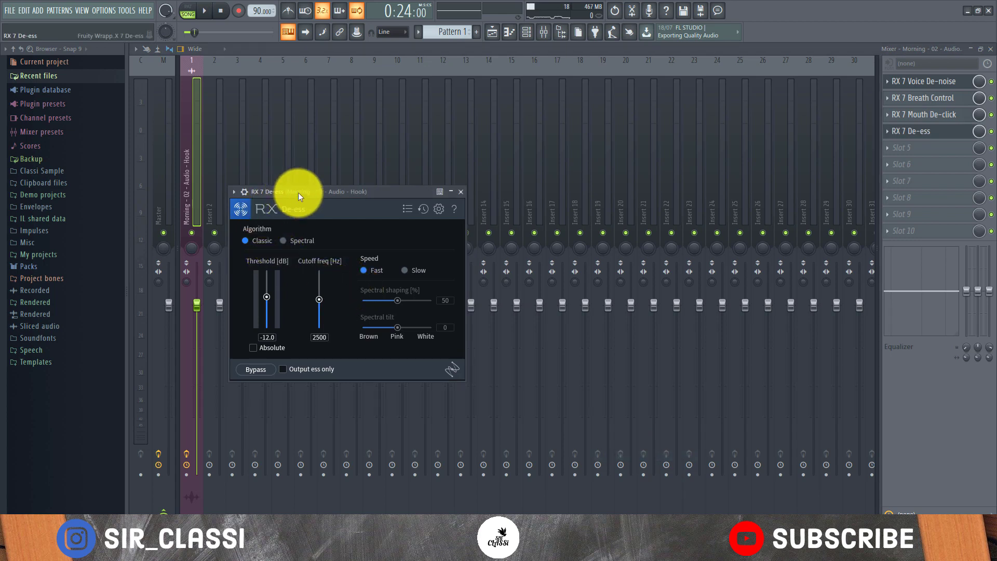
left_click_drag(313, 189, 546, 187)
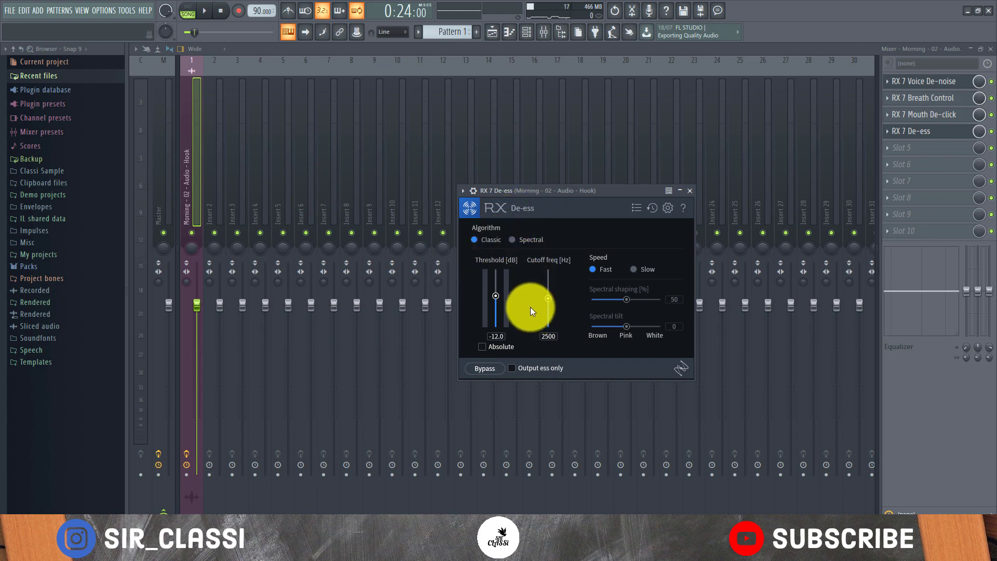
Audition the vocal while setting the De-ess threshold to about -1.3 dB.
left_click(516, 190)
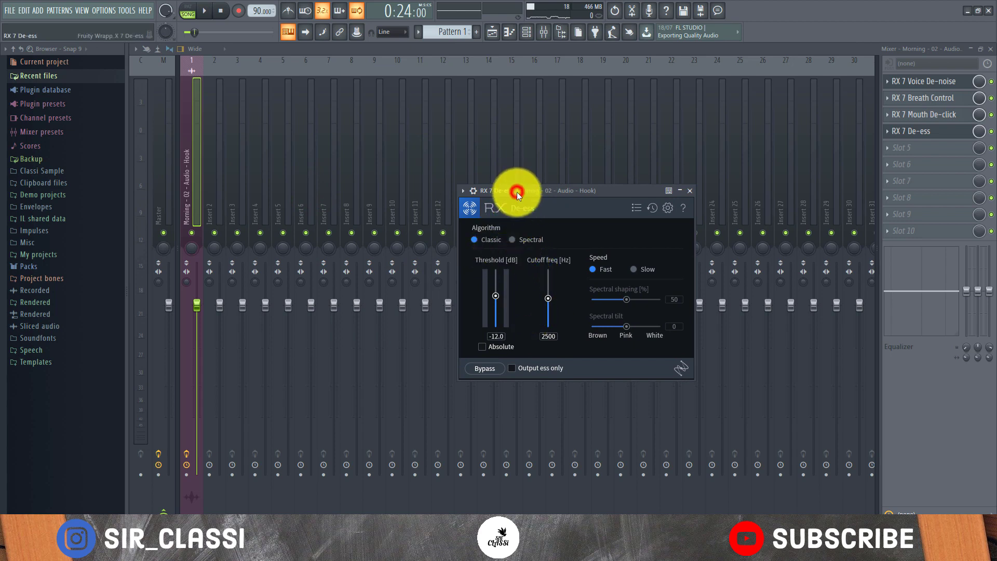
key("space")
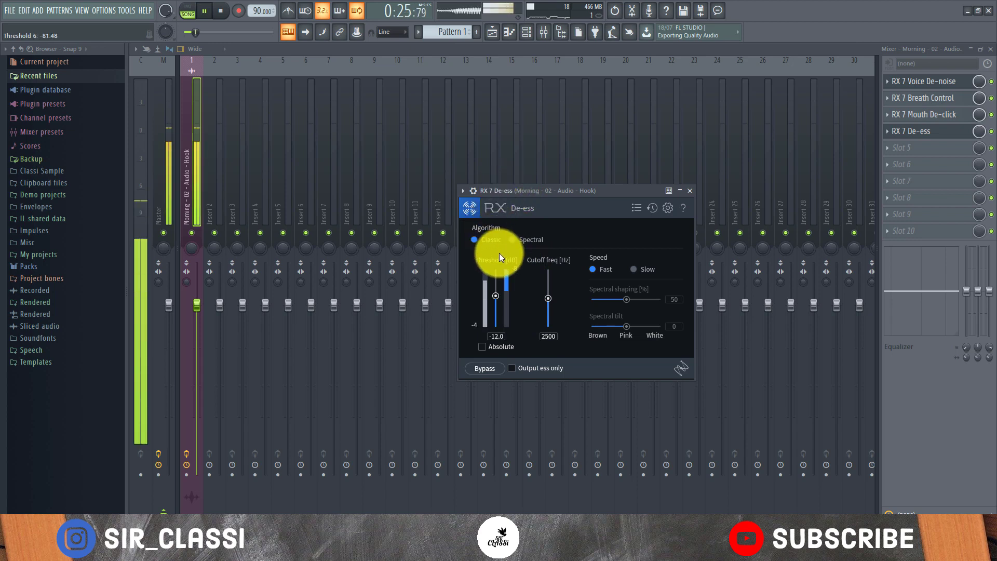
left_click(506, 192)
key("space")
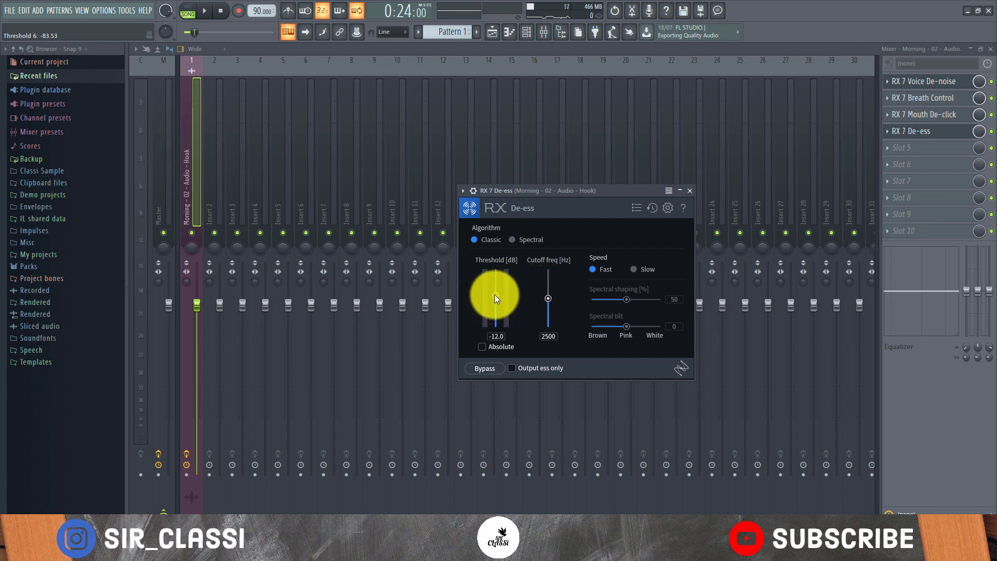
left_click_drag(494, 295, 494, 276)
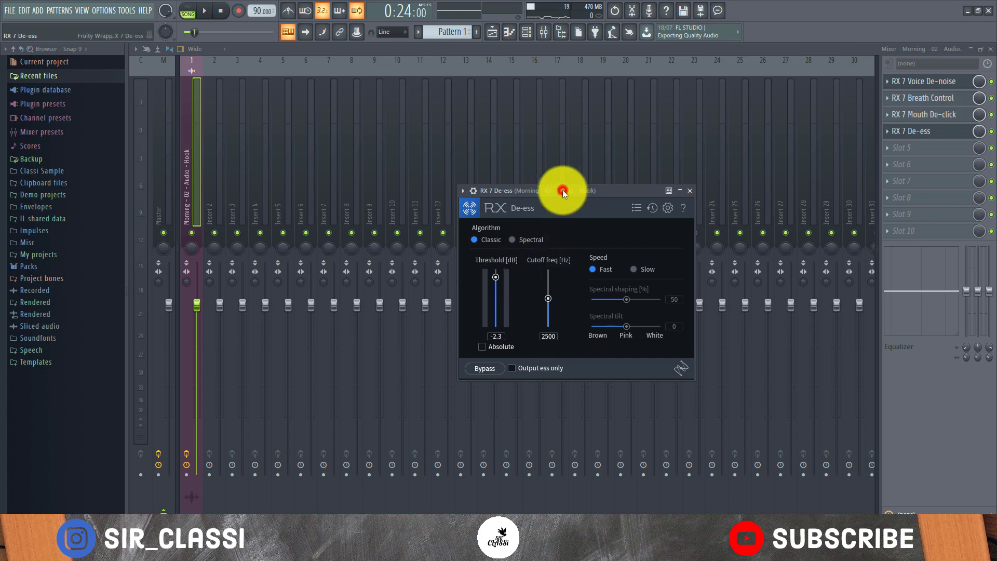
key("space")
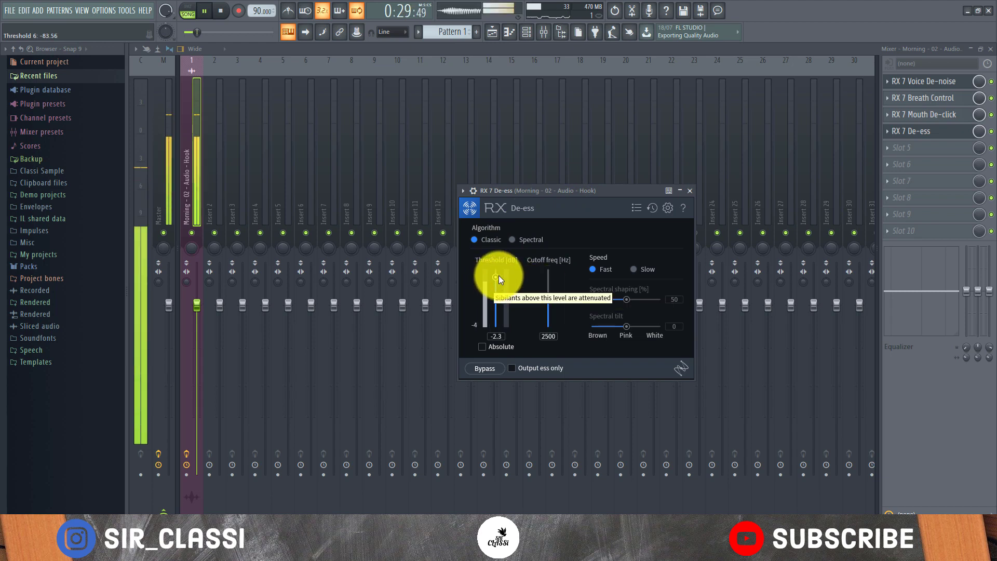
mouse_move(499, 279)
left_mouse_down()
mouse_move(498, 314)
mouse_move(495, 266)
mouse_move(494, 275)
left_mouse_up()
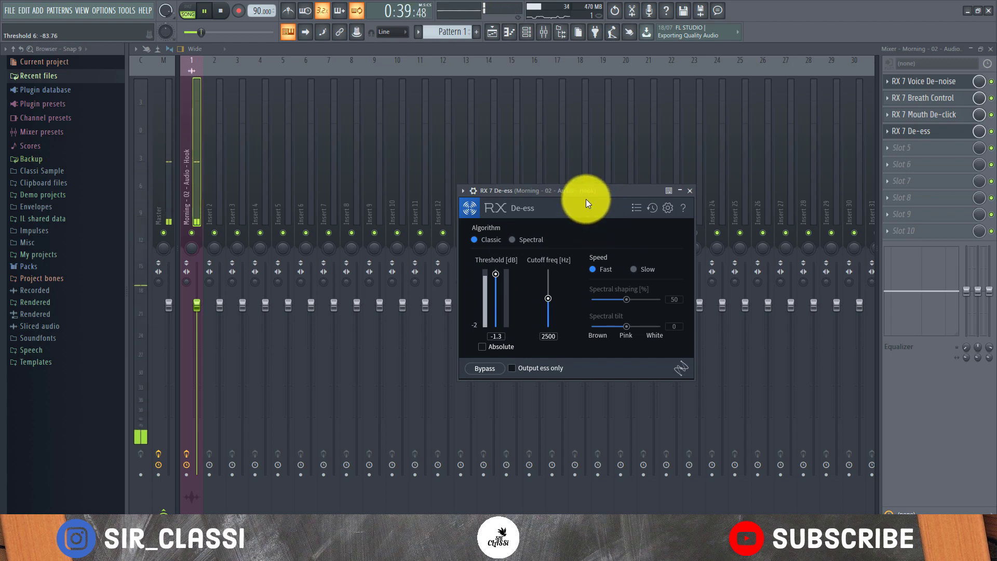
key("space")
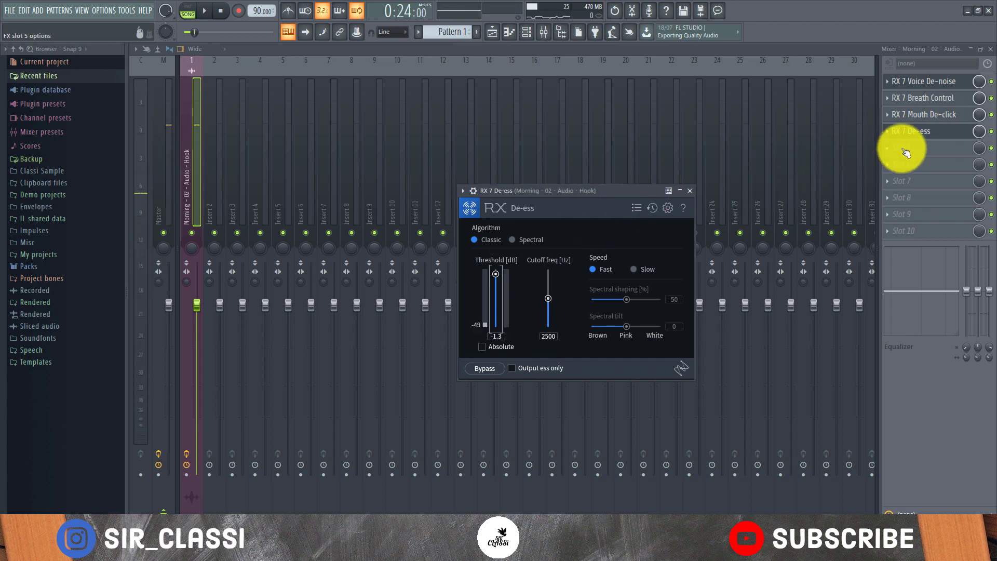
Open the empty fifth slot's plugin list and dismiss it without loading a plugin.
left_click(902, 147)
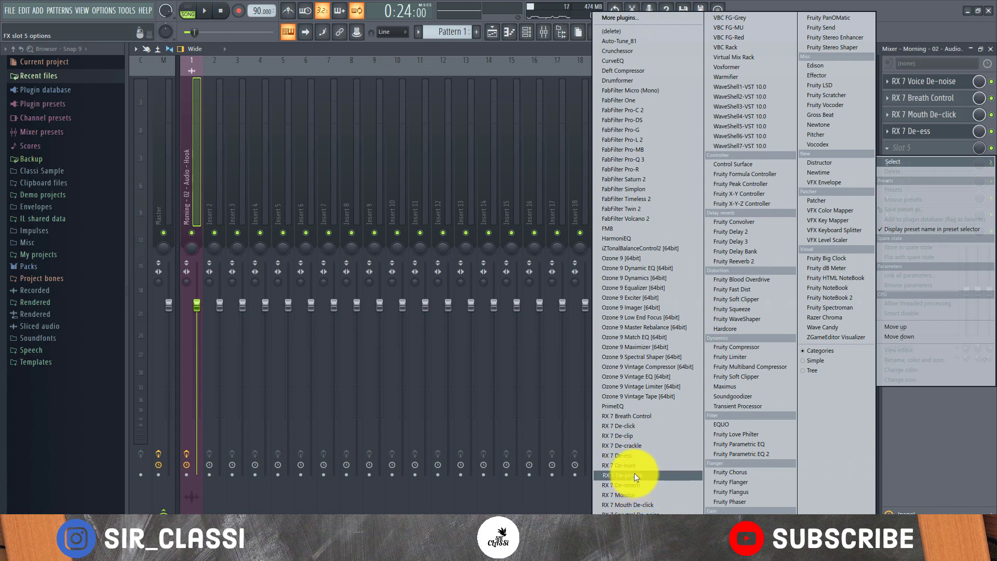
key("Escape")
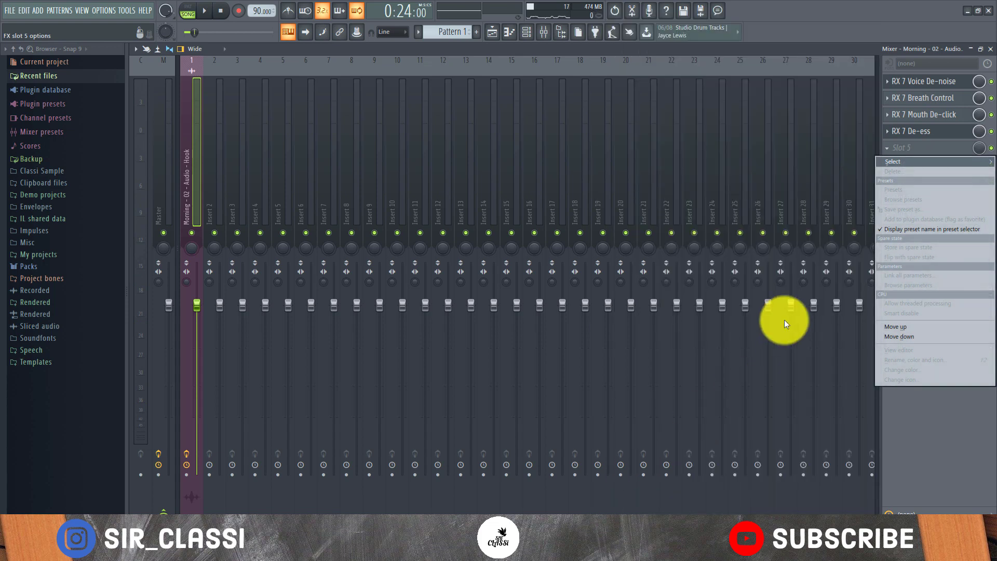
mouse_move(898, 162)
left_click(911, 141)
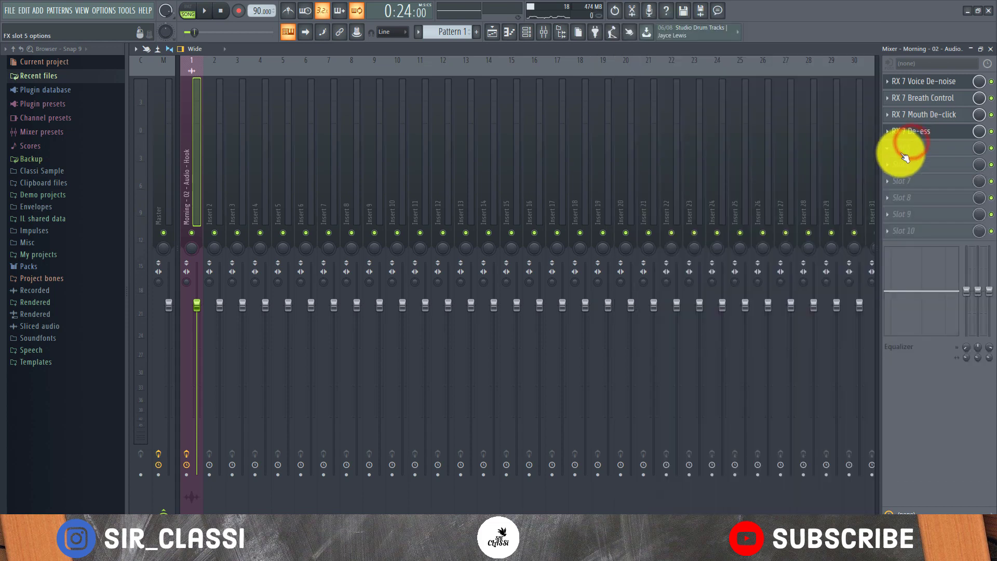